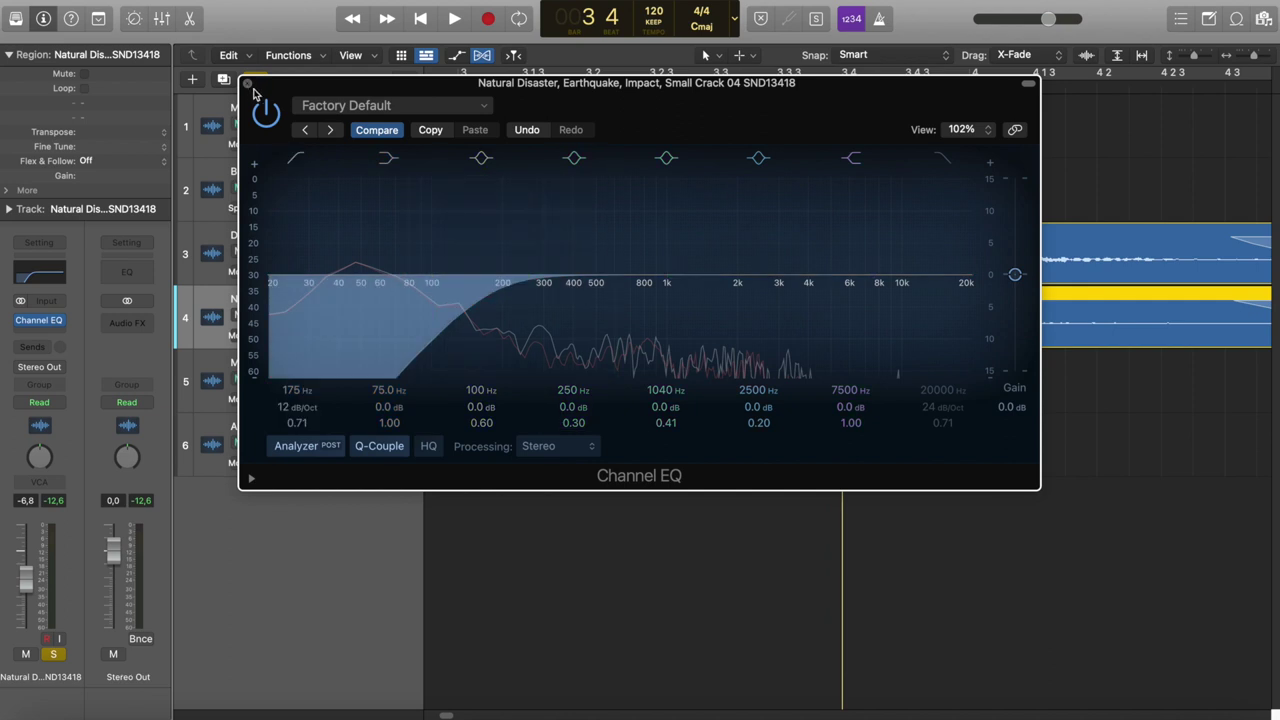
# - Time-stretch the Sound Meow2 region on track 4 so that it extends past bar 3
pyautogui.moveTo(426, 93); pyautogui.dragTo(500, 362)
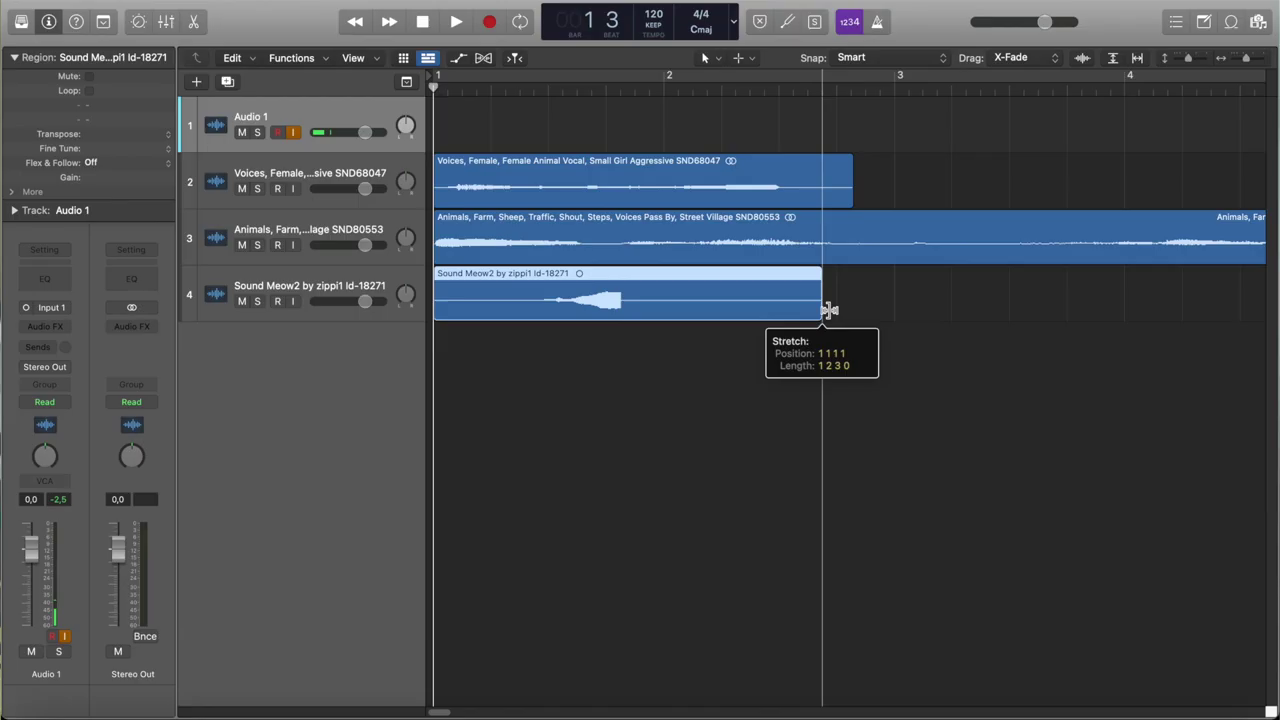
pyautogui.moveTo(829, 309); pyautogui.dragTo(1038, 310)
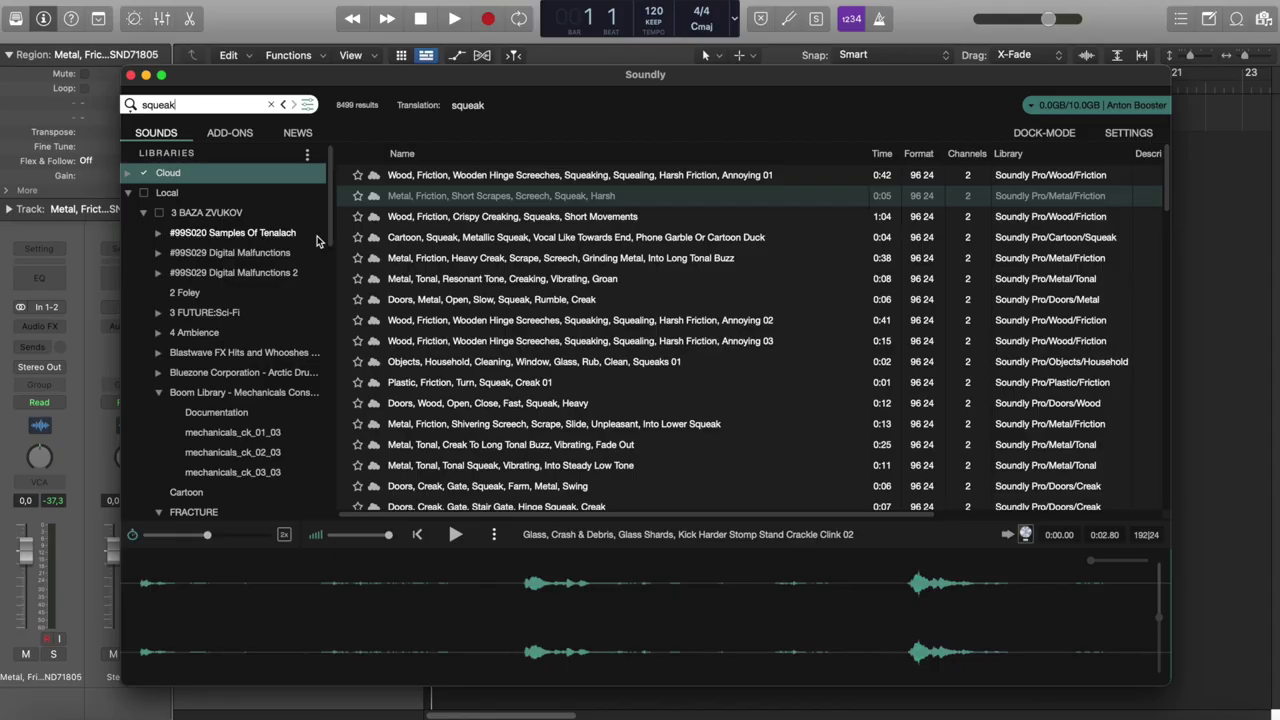
# - Preview the squeak results in Soundly, slowing the metallic cartoon squeak to 15% and the heavy metal creak to 14% playback speed
pyautogui.click(463, 219)
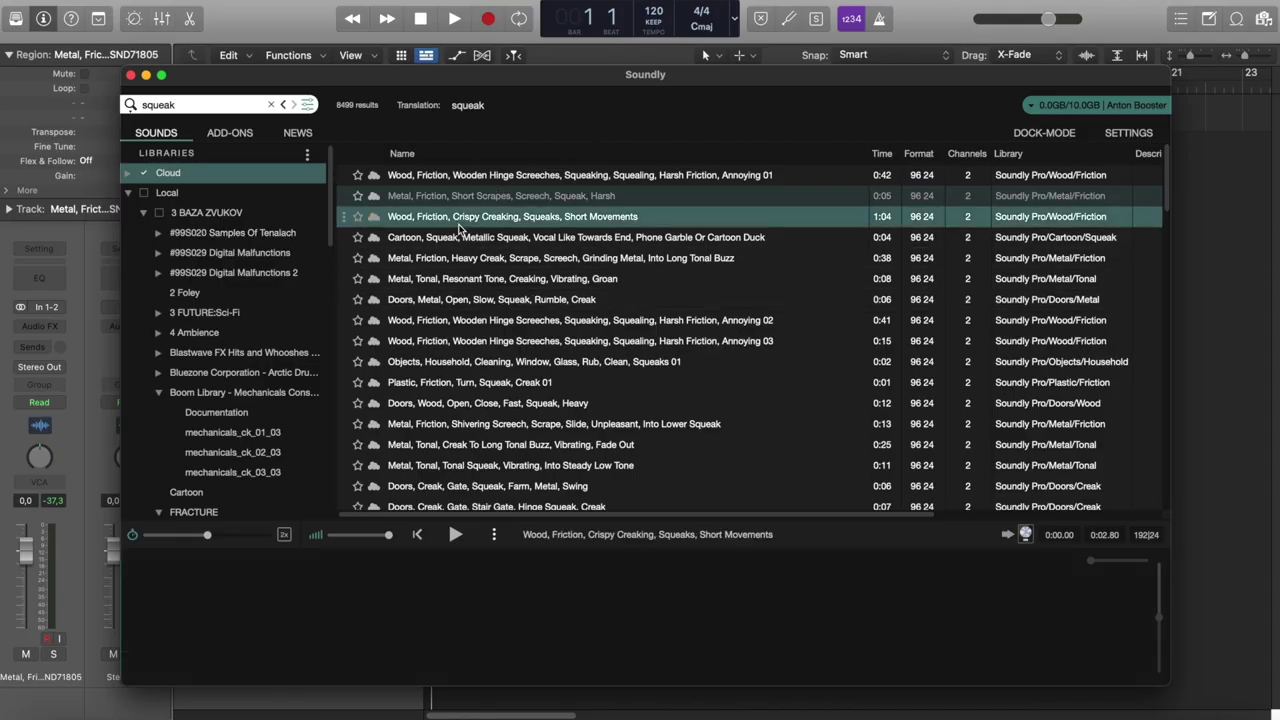
pyautogui.click(470, 236)
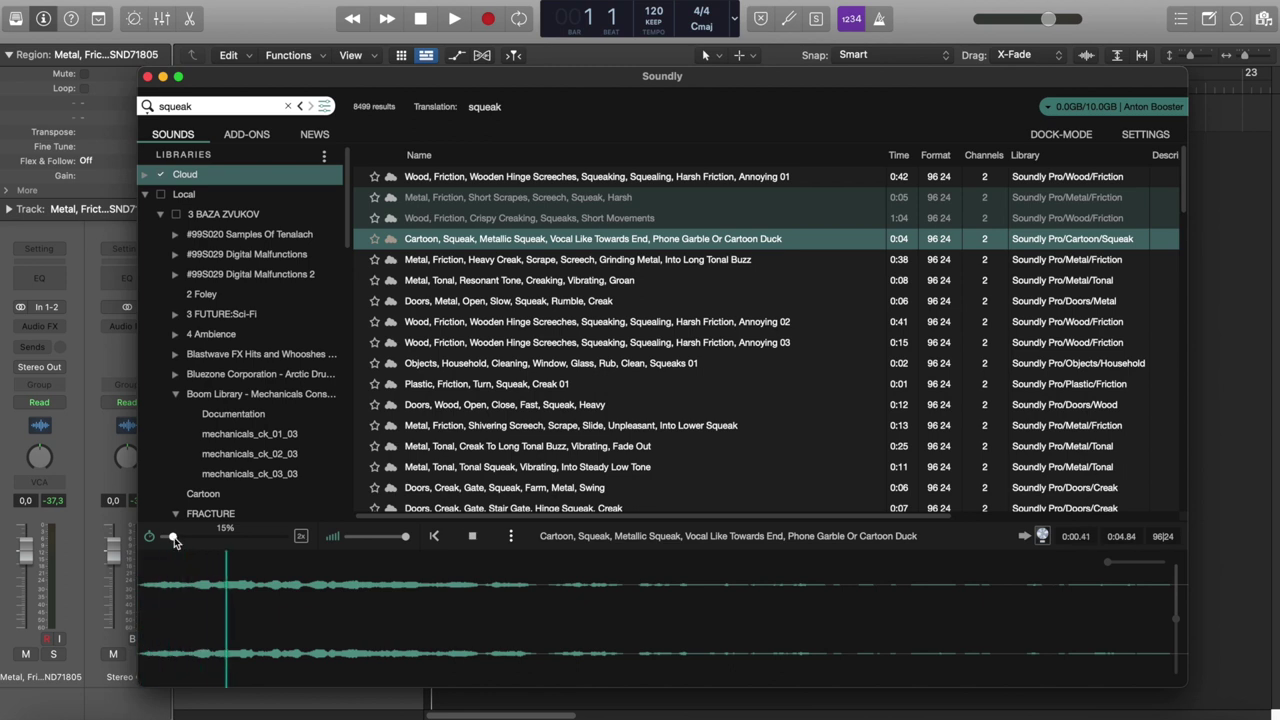
pyautogui.click(488, 261)
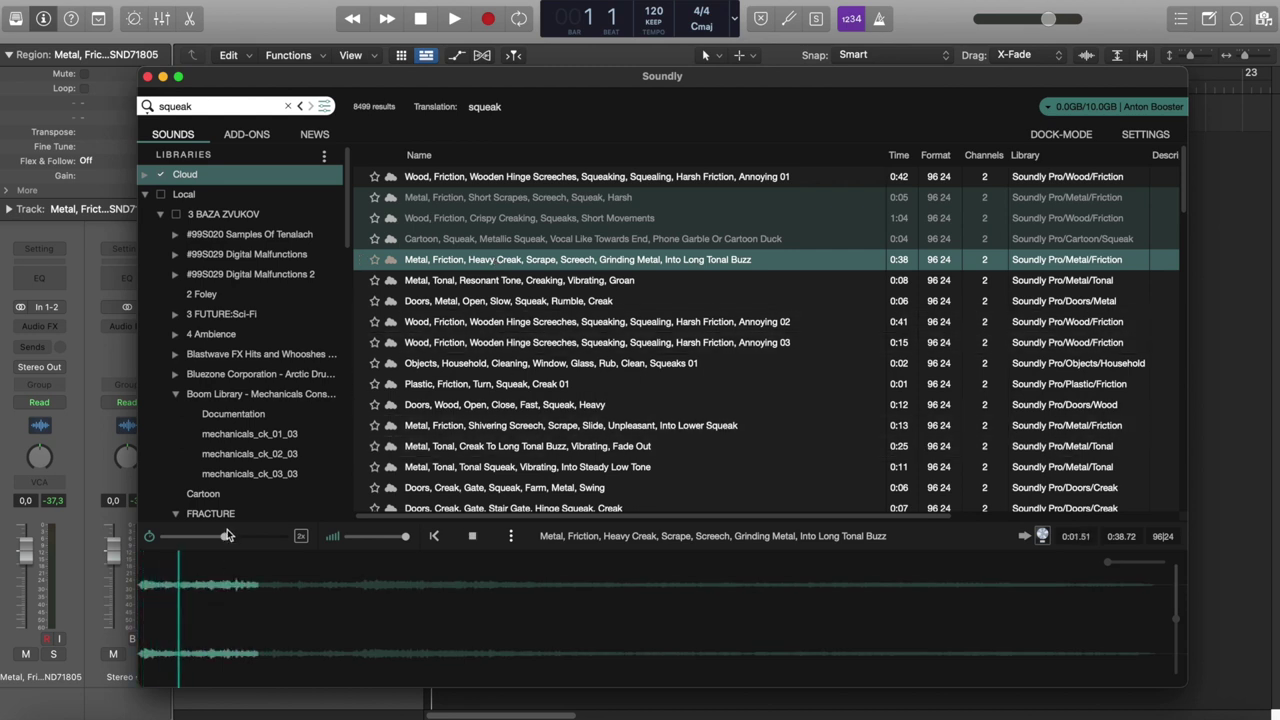
pyautogui.moveTo(224, 536); pyautogui.dragTo(200, 538)
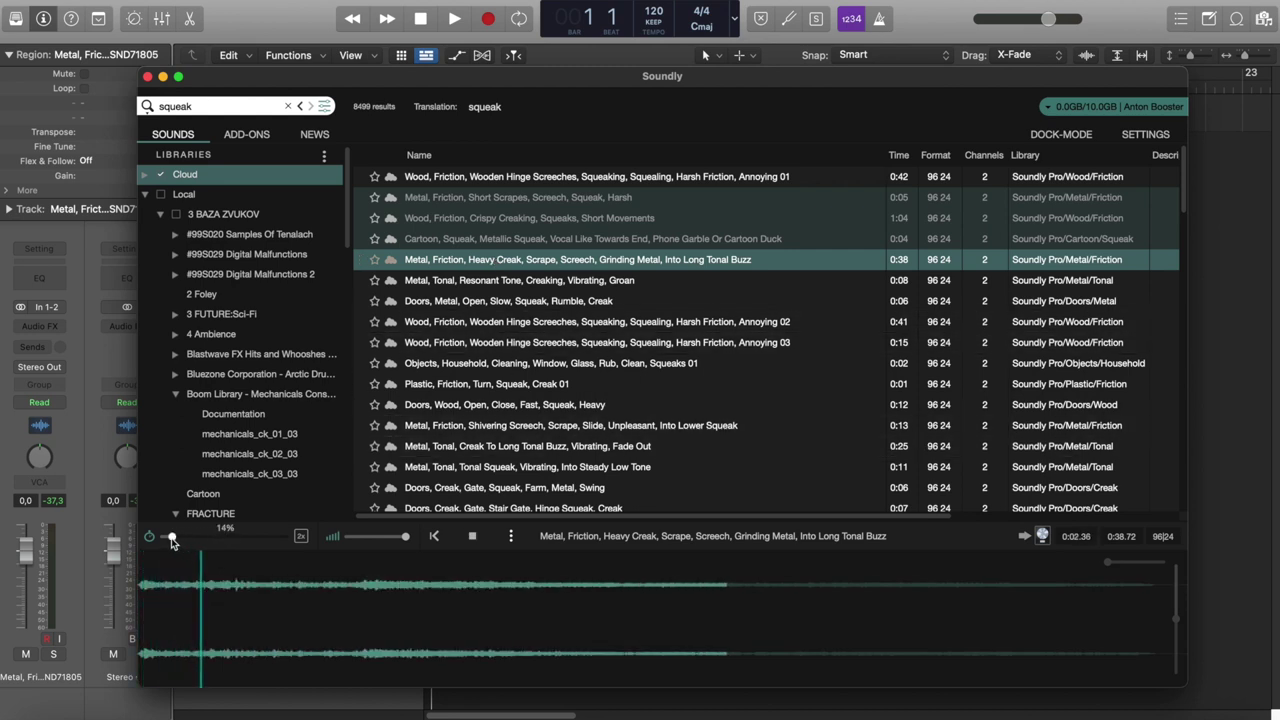
# - Search for glass and preview the knife-impact-glass-scratch sound at 0% playback speed and the small glass pane impact
pyautogui.moveTo(228, 107); pyautogui.dragTo(3, 81)
pyautogui.write('g')
pyautogui.press('BackSpace')
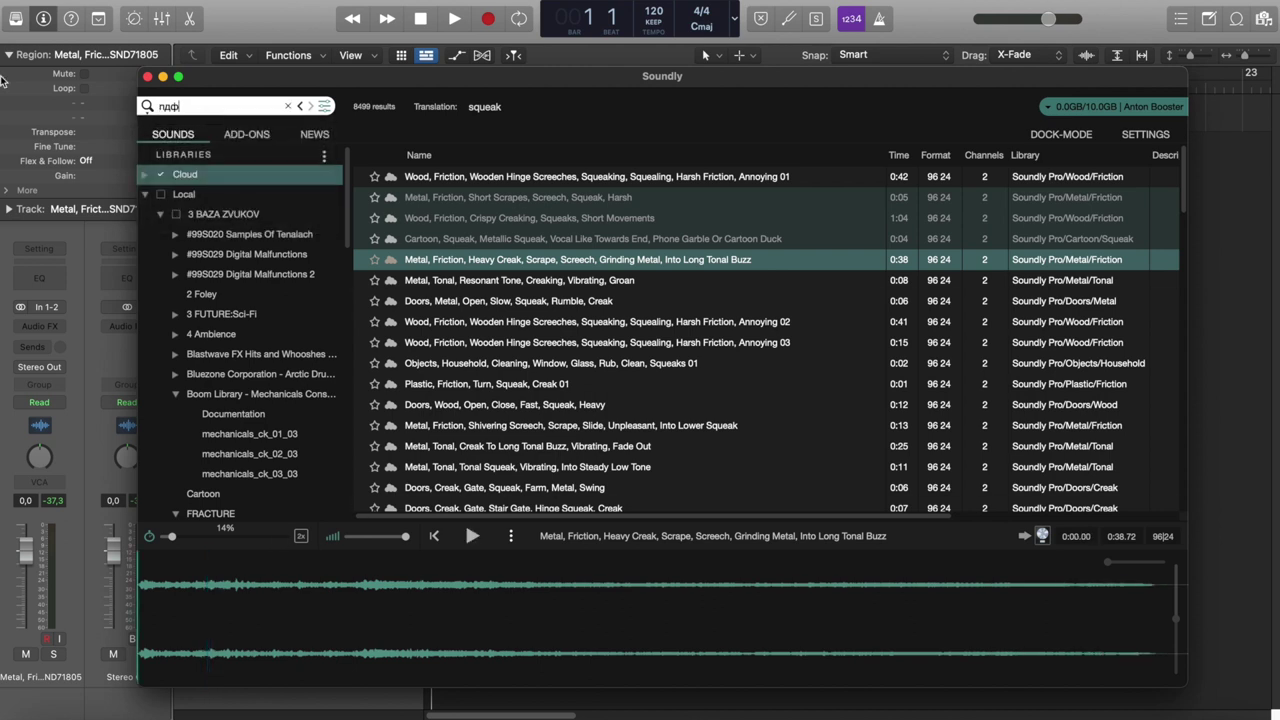
pyautogui.write('пдф')
pyautogui.press('BackSpace')
pyautogui.press('BackSpace')
pyautogui.click(445, 264)
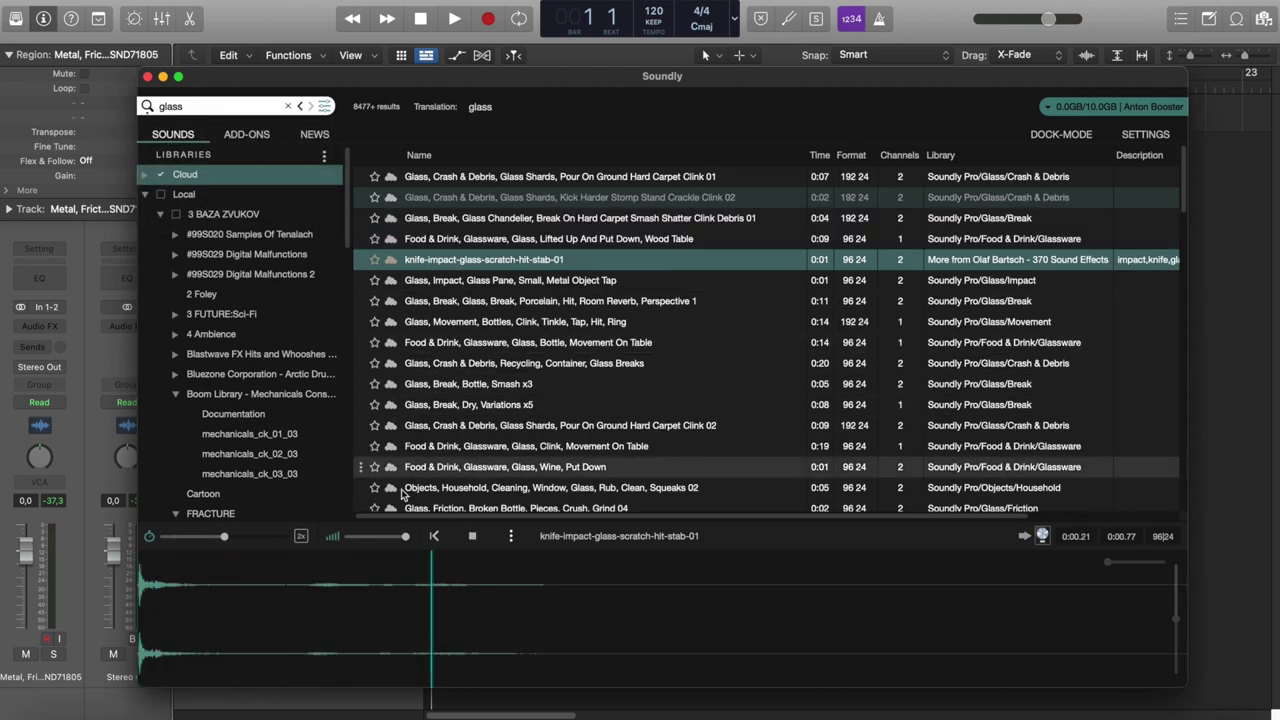
pyautogui.moveTo(227, 537); pyautogui.dragTo(163, 541)
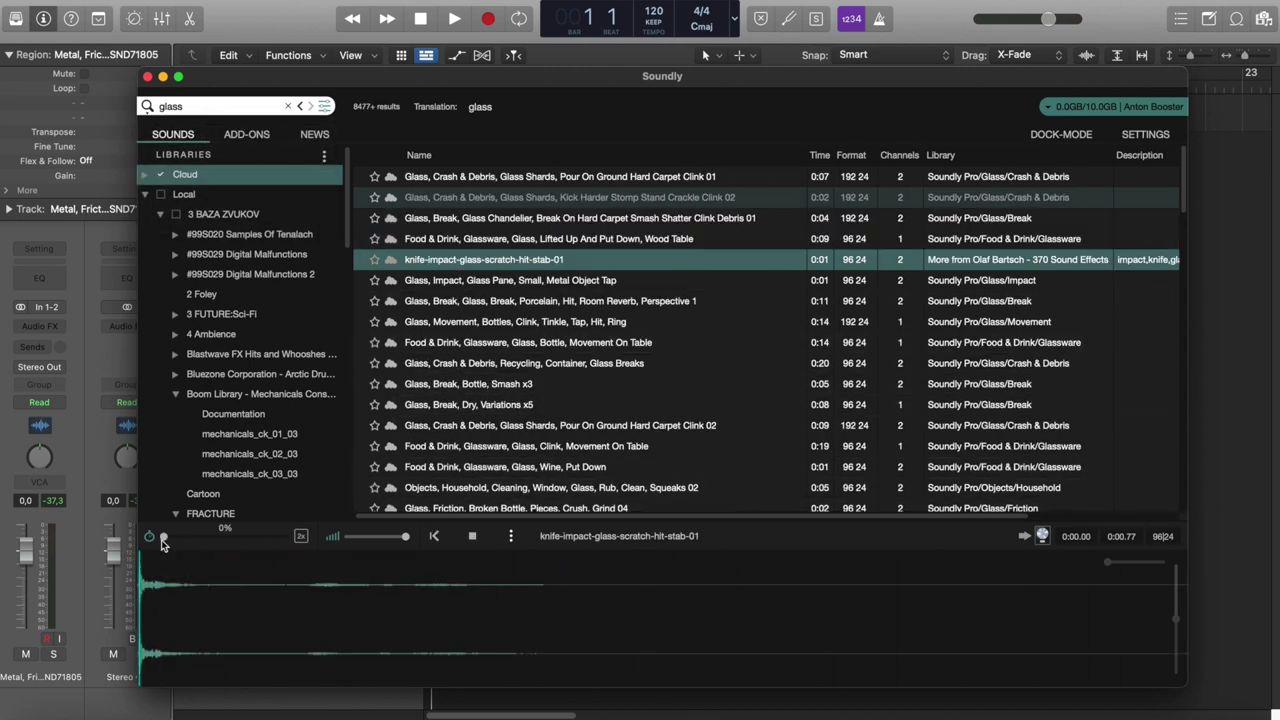
pyautogui.click(489, 281)
pyautogui.press('space')
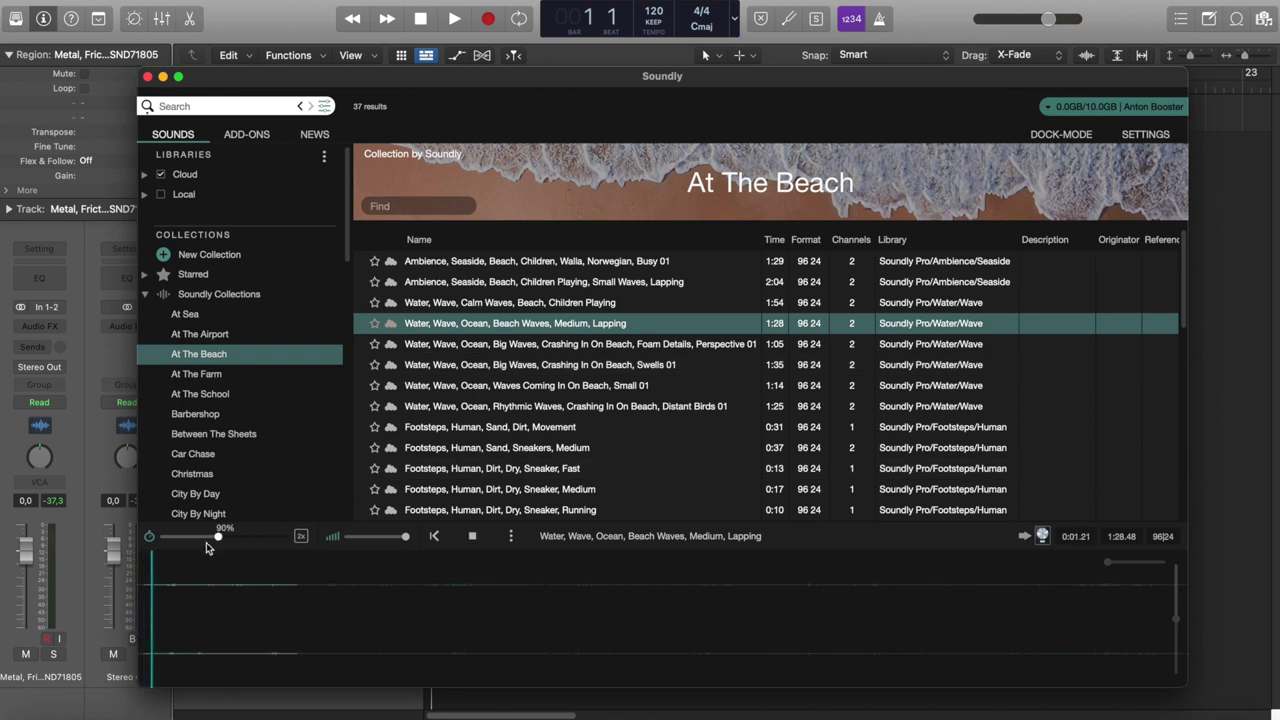
# - Preview slowed sounds from the At The Beach and At The Farm collections, including the big duck group and Horse Neigh 01 at 23% speed
pyautogui.moveTo(172, 543); pyautogui.dragTo(172, 541)
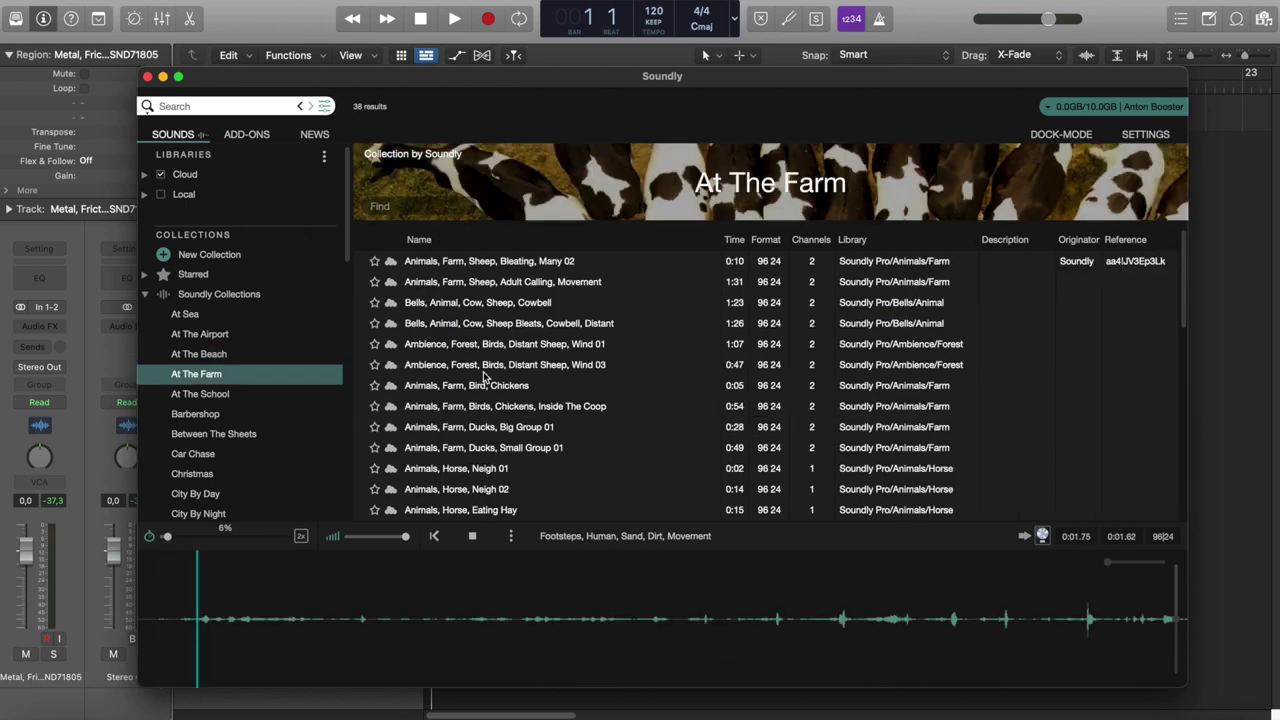
pyautogui.press('space')
pyautogui.click(450, 427)
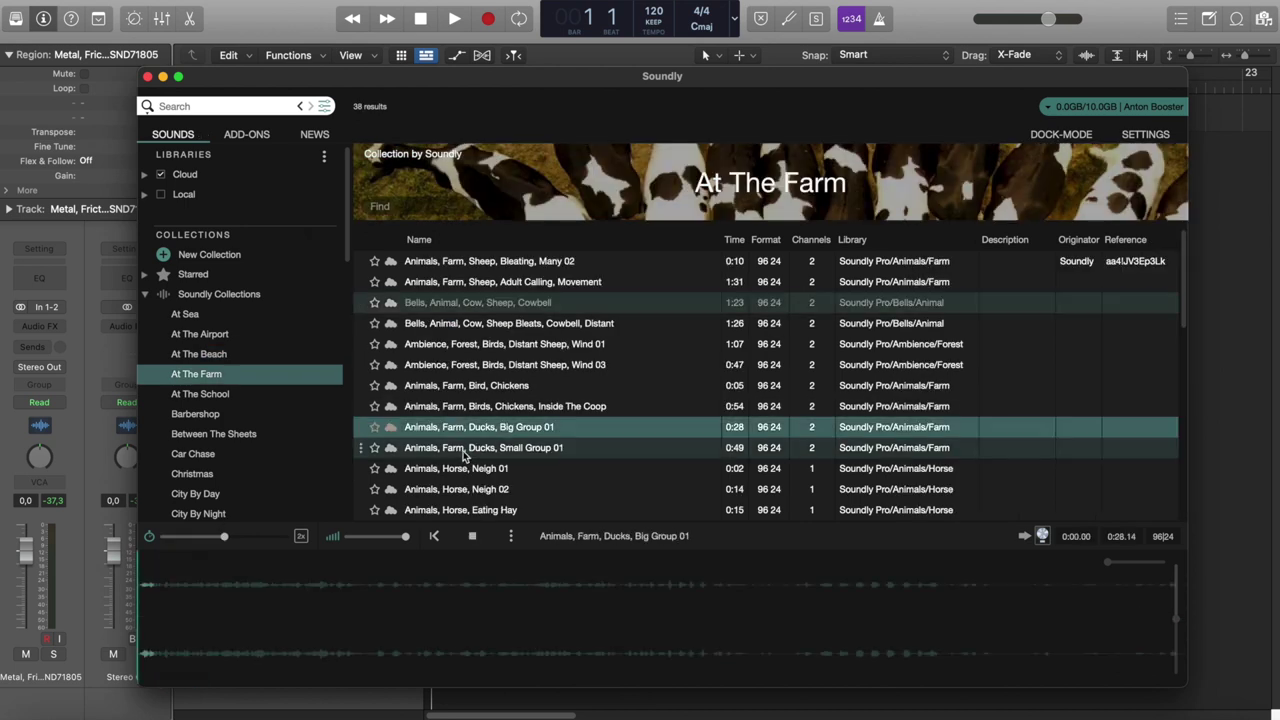
pyautogui.moveTo(166, 536)
pyautogui.mouseDown()
pyautogui.moveTo(226, 540)
pyautogui.moveTo(177, 541)
pyautogui.mouseUp()
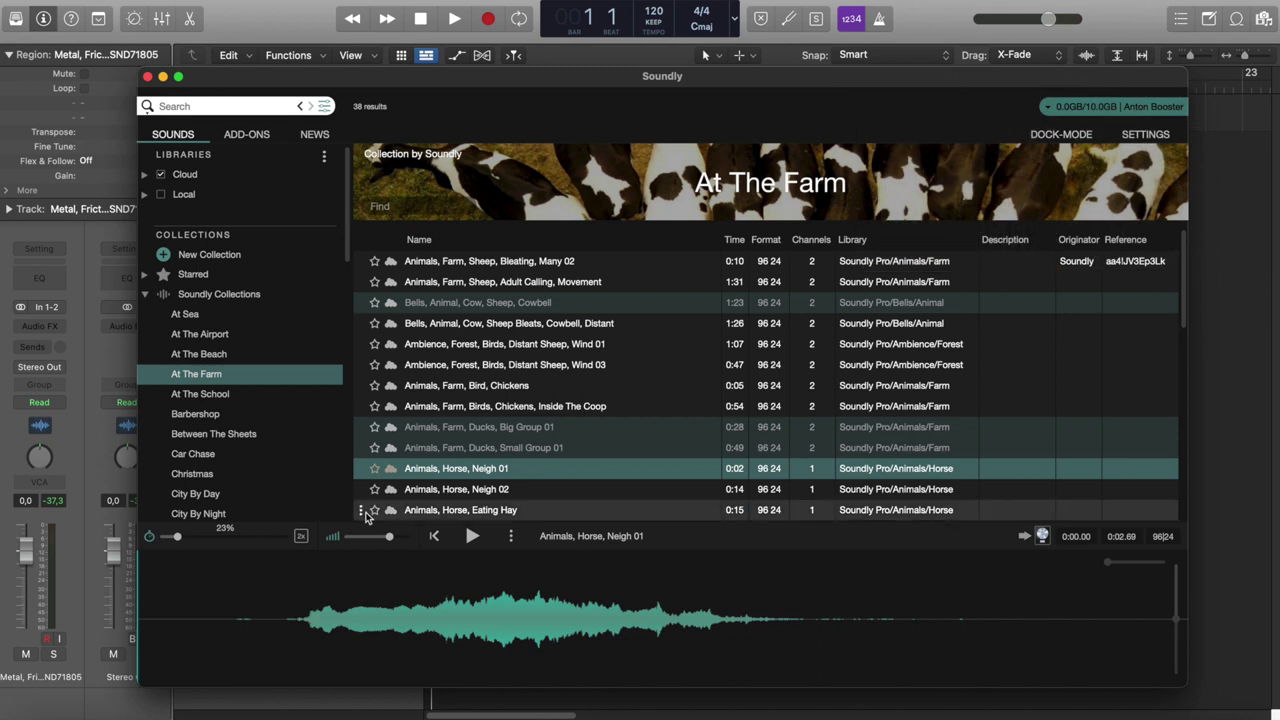
pyautogui.scroll(-2, 502, 362)
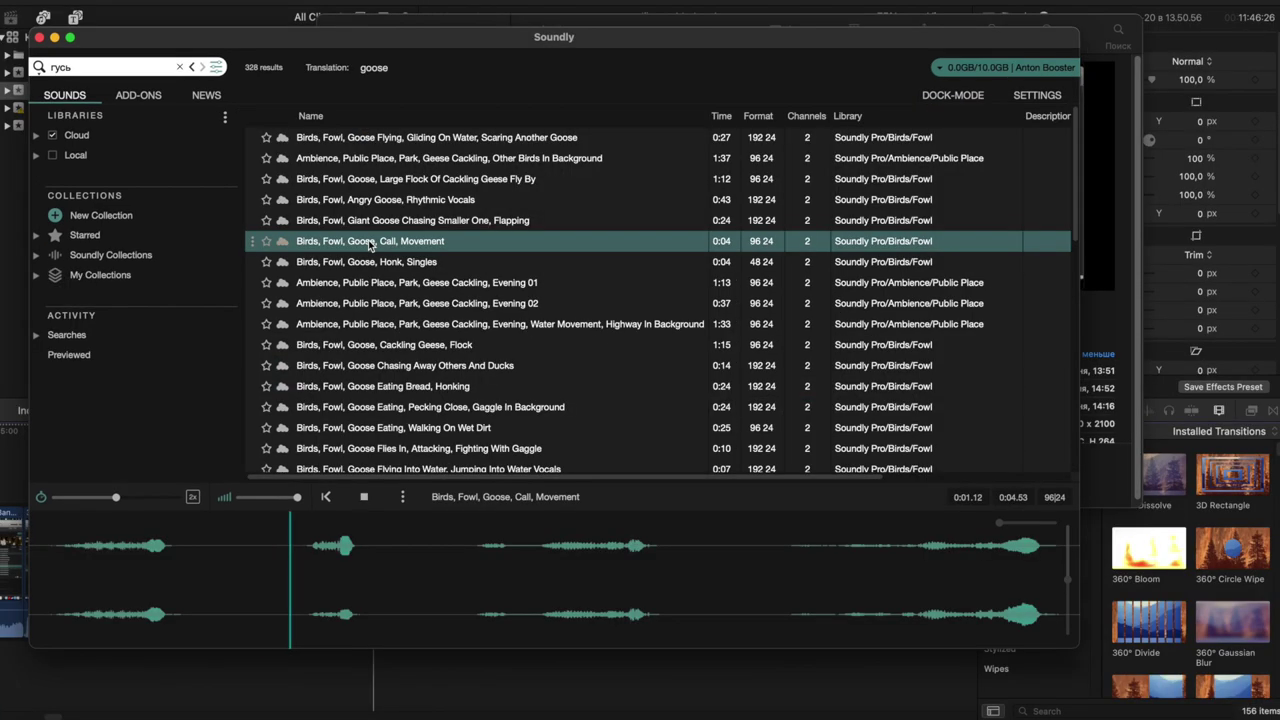
# - Preview the Goose, Call, Movement sound from the goose search results at 20% playback speed
pyautogui.click(63, 500)
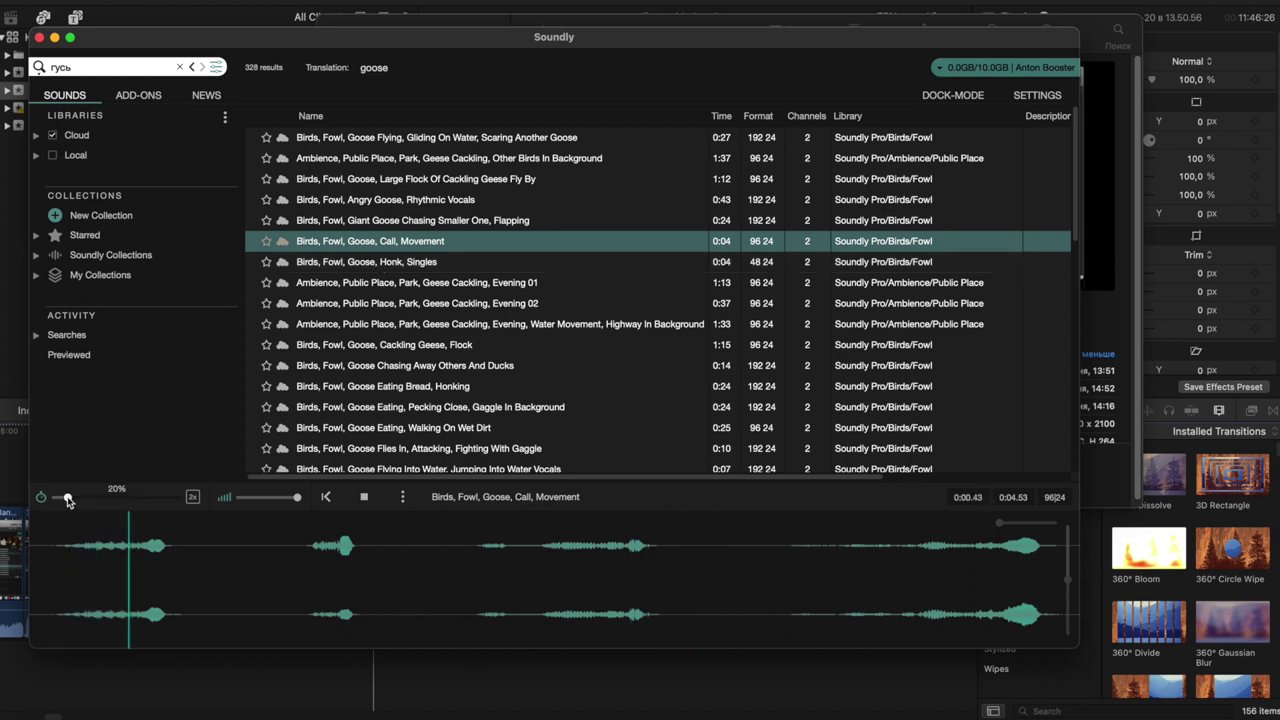
pyautogui.click(300, 550)
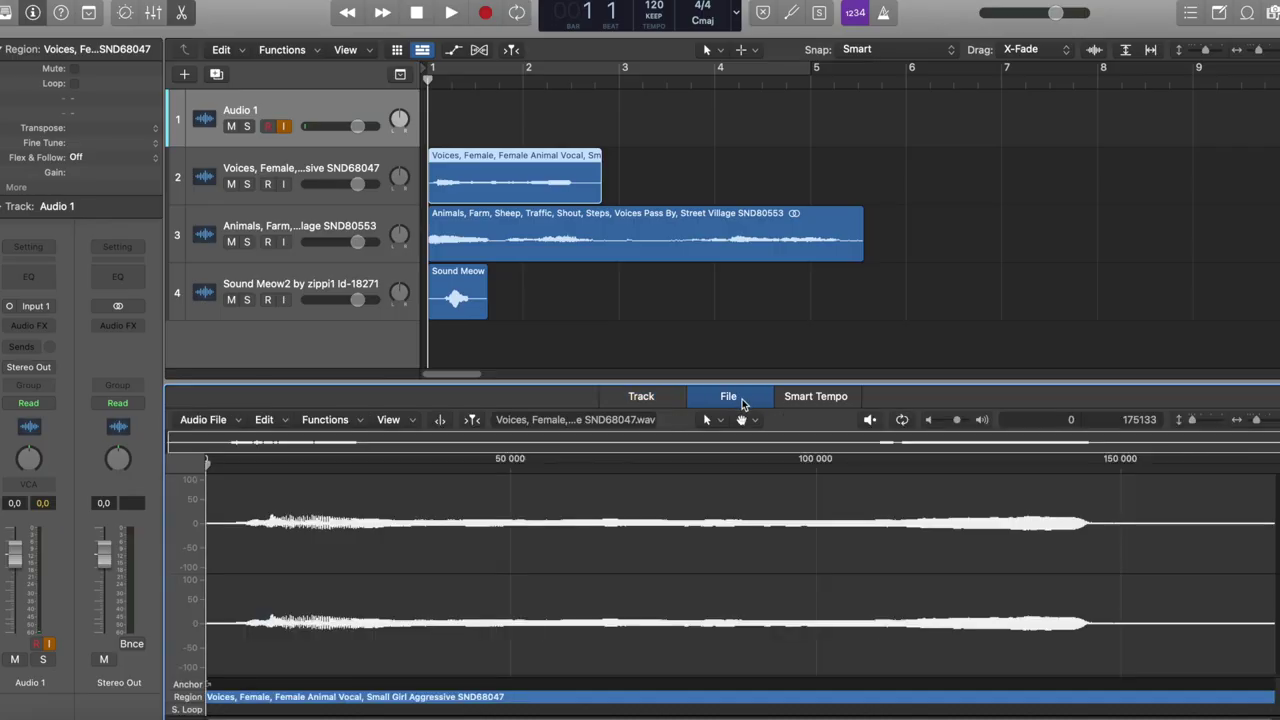
# - Reverse the Small Girl Aggressive voice recording in Logic's audio file editor
pyautogui.click(348, 420)
pyautogui.click(348, 422)
pyautogui.click(349, 427)
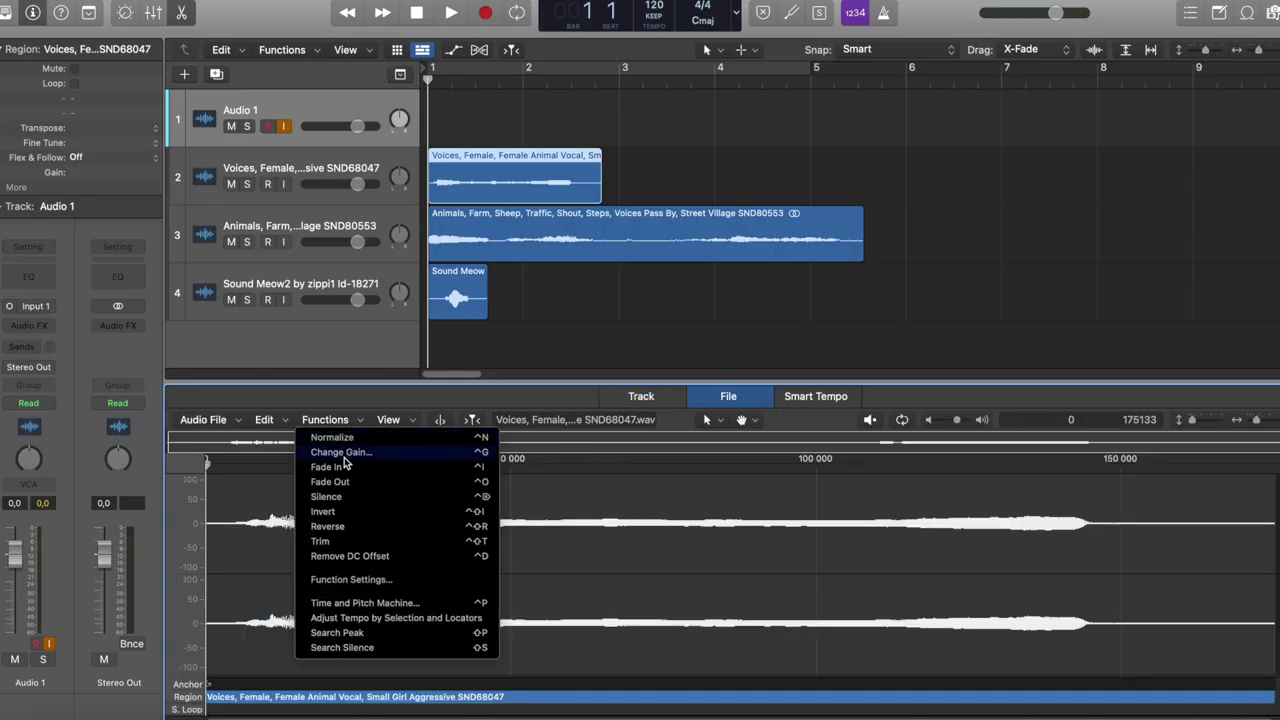
pyautogui.click(337, 526)
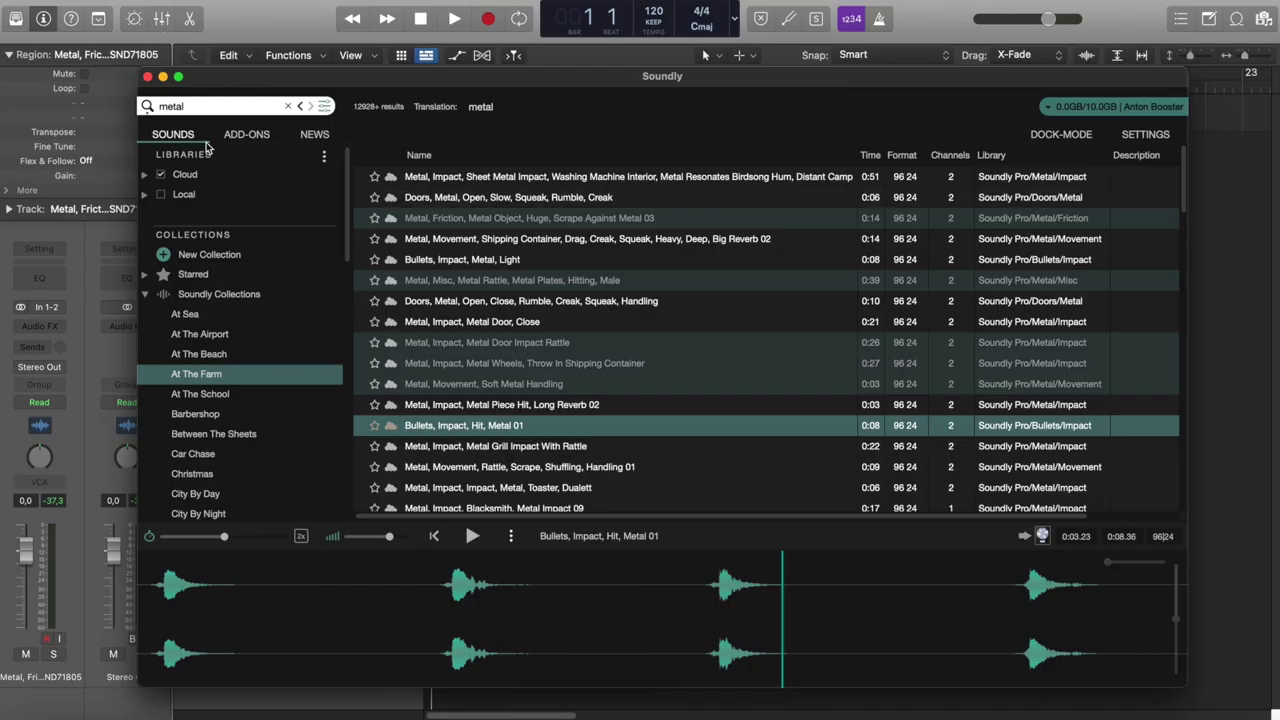
# - Preview Bullets, Impact, Hit, Metal 01 from the metal results in Soundly, reverse it and play the reversed version
pyautogui.scroll(-5, 560, 340)
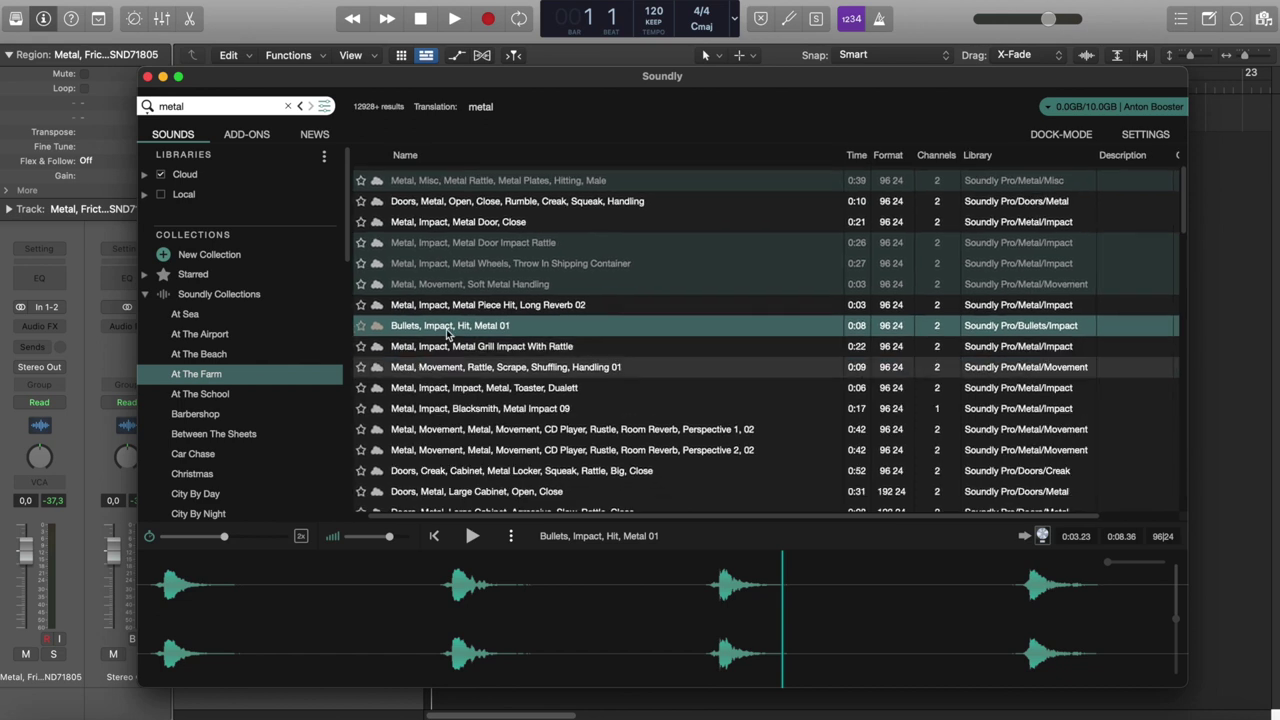
pyautogui.click(695, 585)
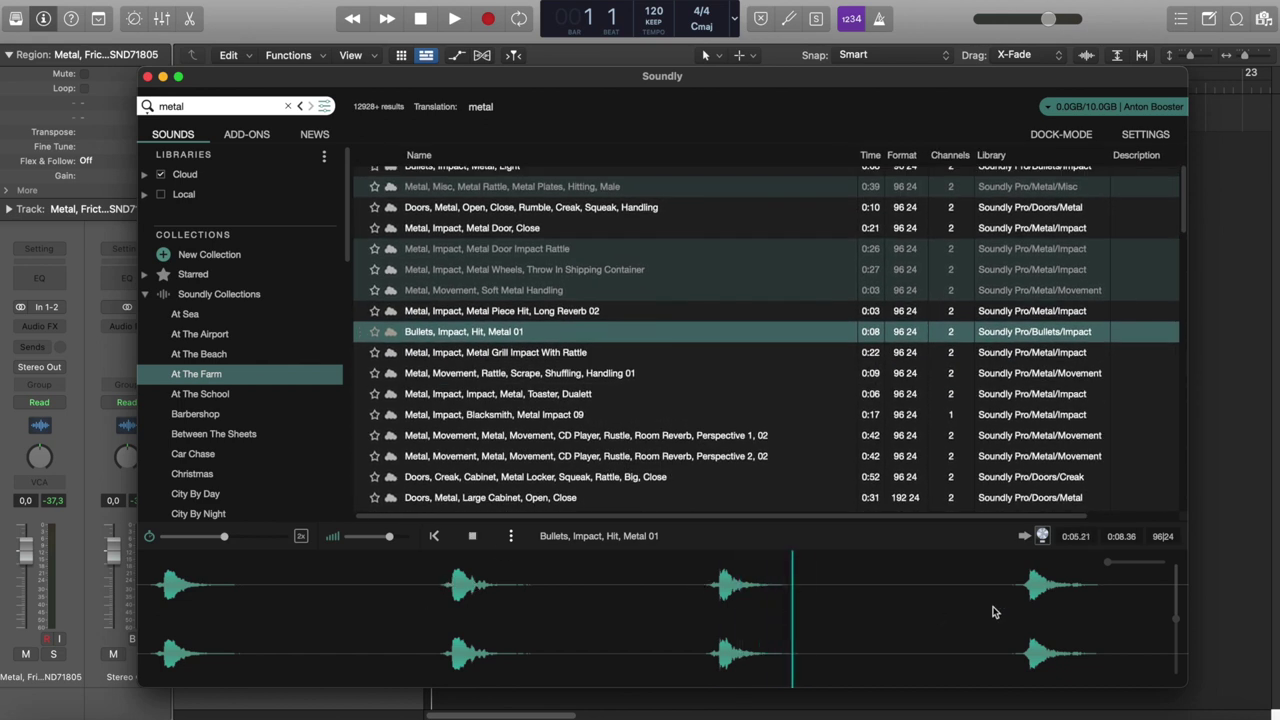
pyautogui.click(511, 536)
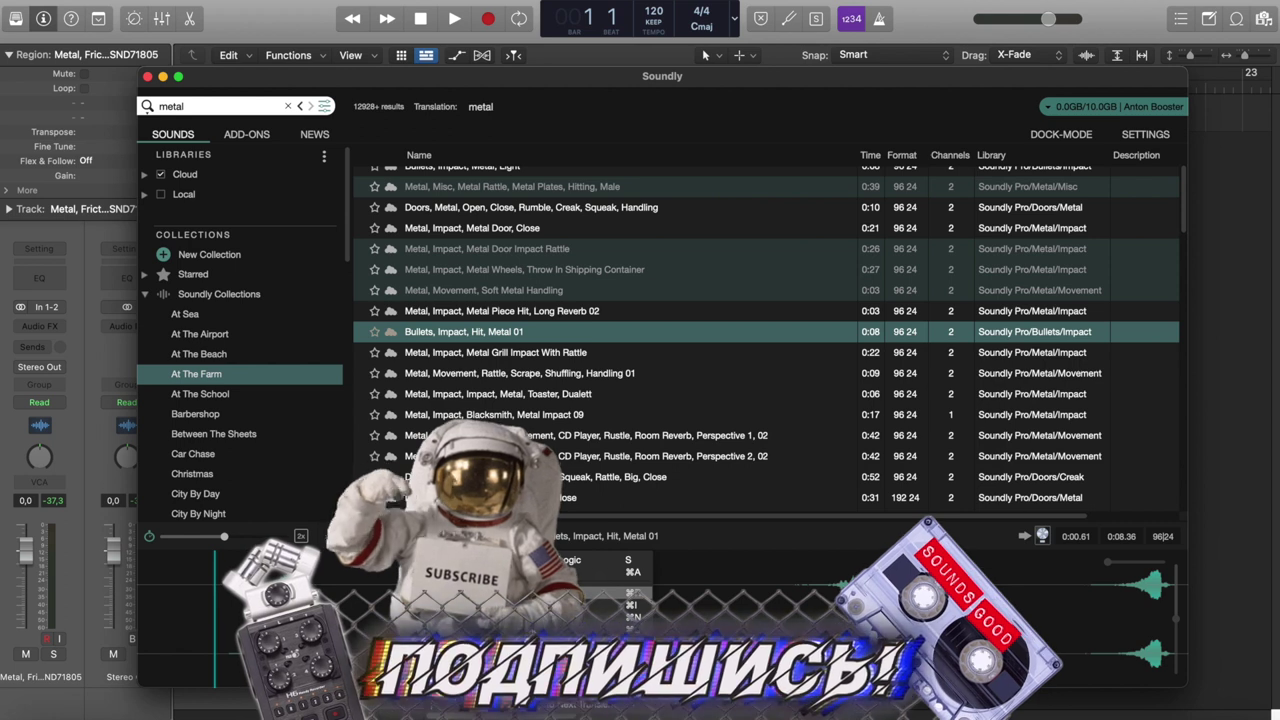
pyautogui.click(203, 591)
pyautogui.click(541, 600)
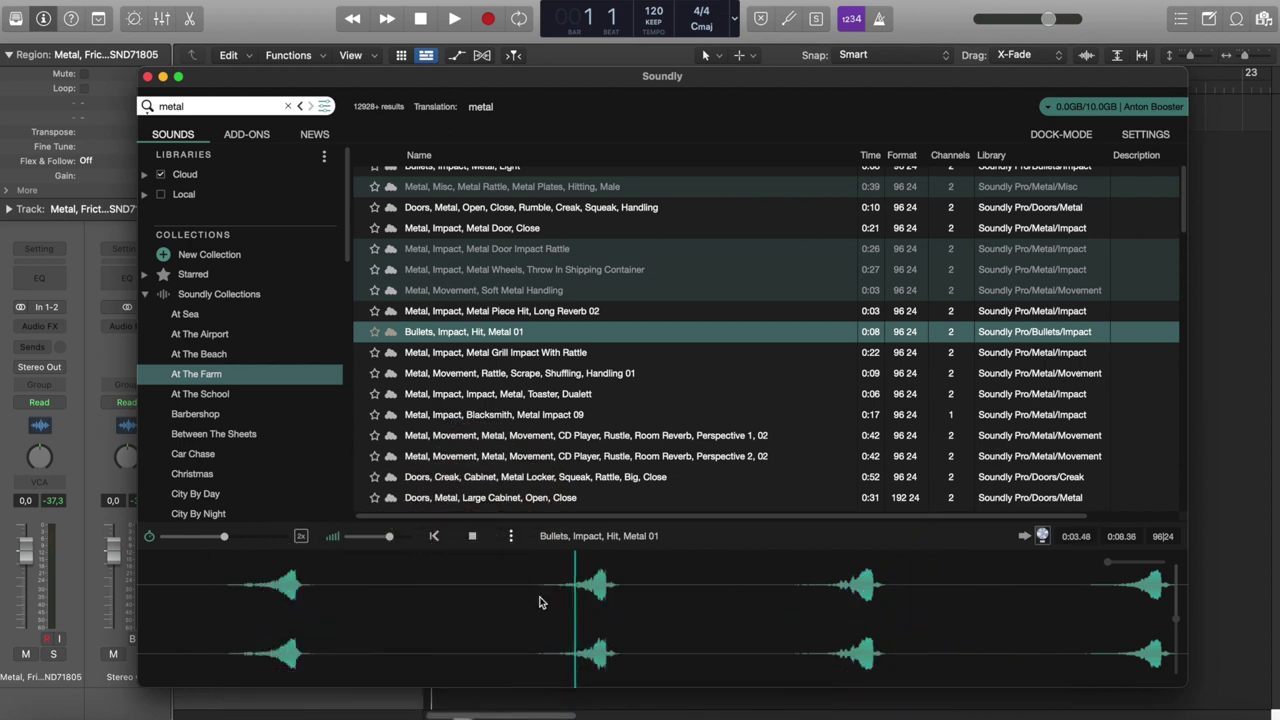
# - Select the second reversed bullet hit, about 1.09 s long, slow it to 49% and place it on a new Logic track at bar 1
pyautogui.moveTo(528, 600); pyautogui.dragTo(666, 605)
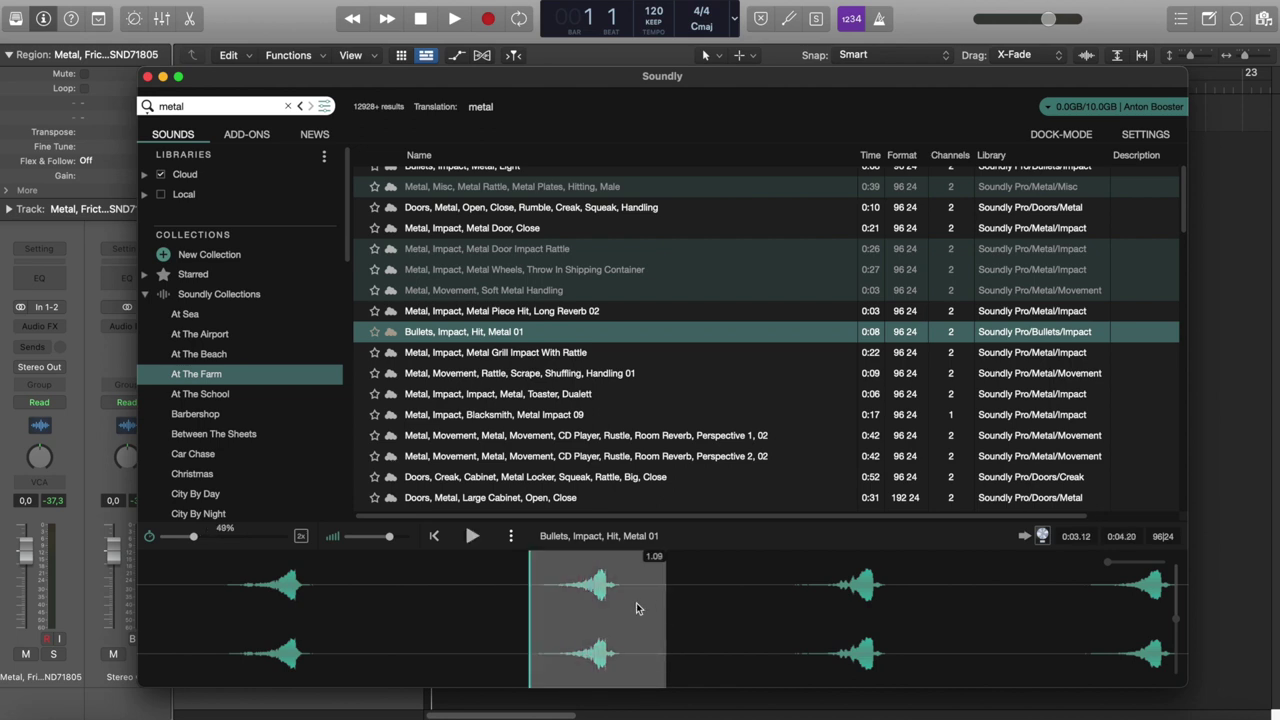
pyautogui.moveTo(378, 86); pyautogui.dragTo(432, 155)
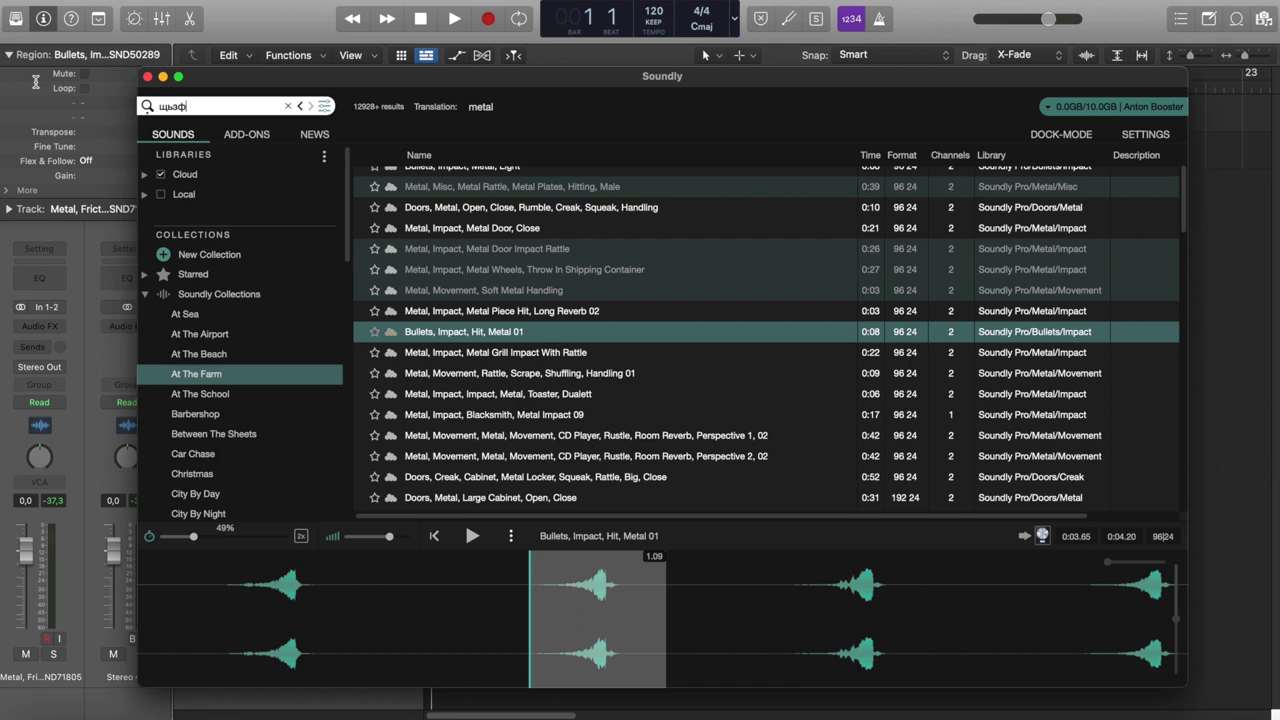
# - Add the Designed, Boom, Impact, Dark, Cinematic, Hard Hit 02 sound where the reversed bullet hit ends, and play the two together
pyautogui.click(514, 199)
pyautogui.click(366, 620)
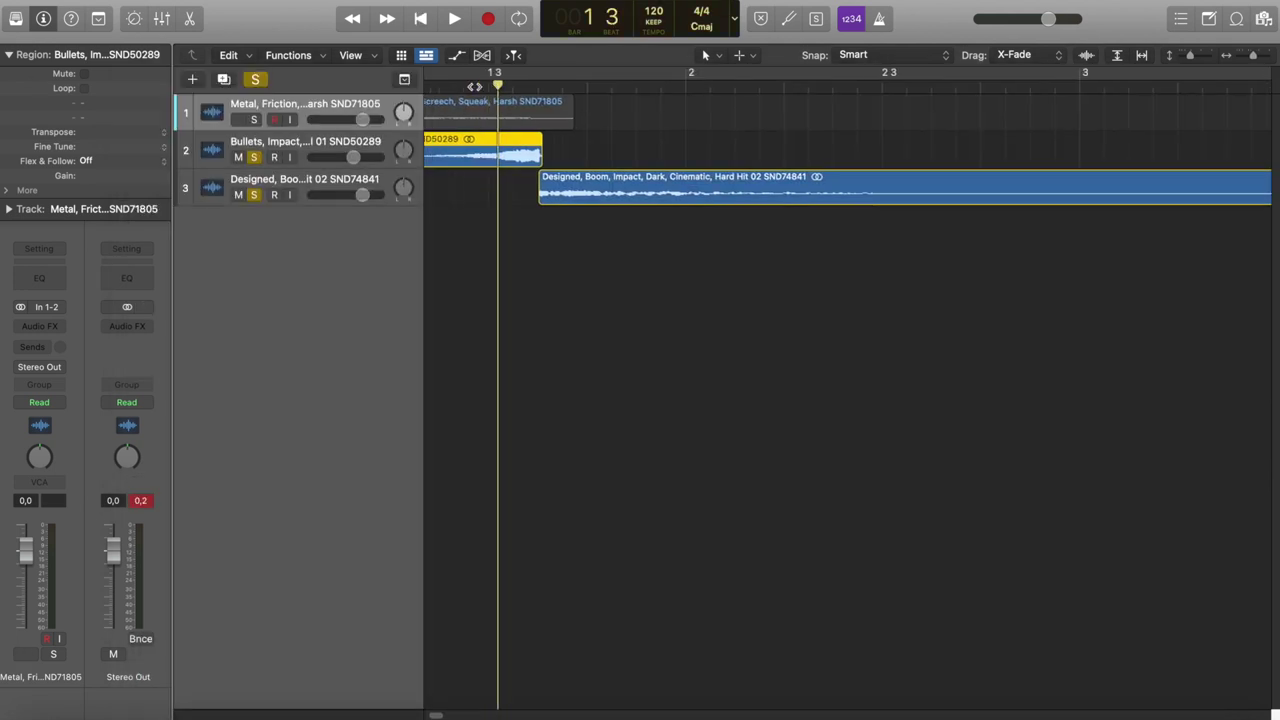
pyautogui.hscroll(-1, 480, 88)
pyautogui.scroll(-5, 579, 112)
pyautogui.press('space')
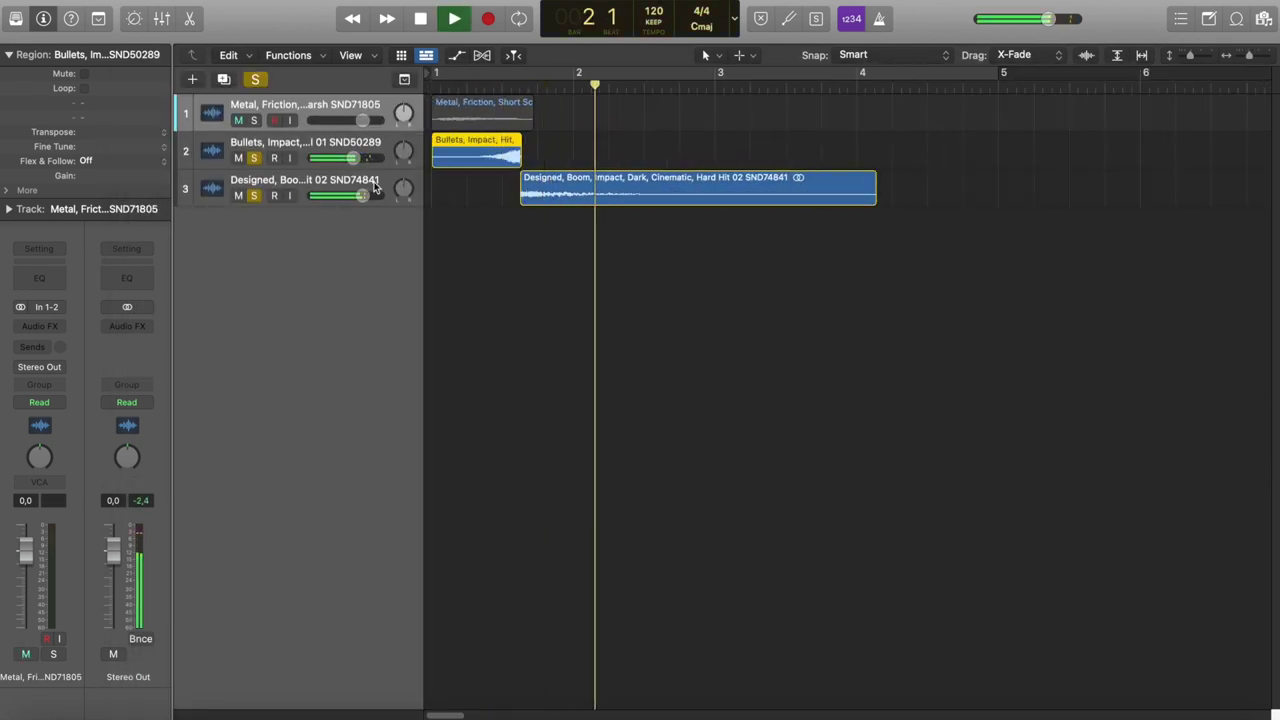
# - Rebalance the volumes of the Bullets and Designed, Boom tracks while playing them back
pyautogui.press('space')
pyautogui.moveTo(358, 167); pyautogui.dragTo(358, 178)
pyautogui.press('space')
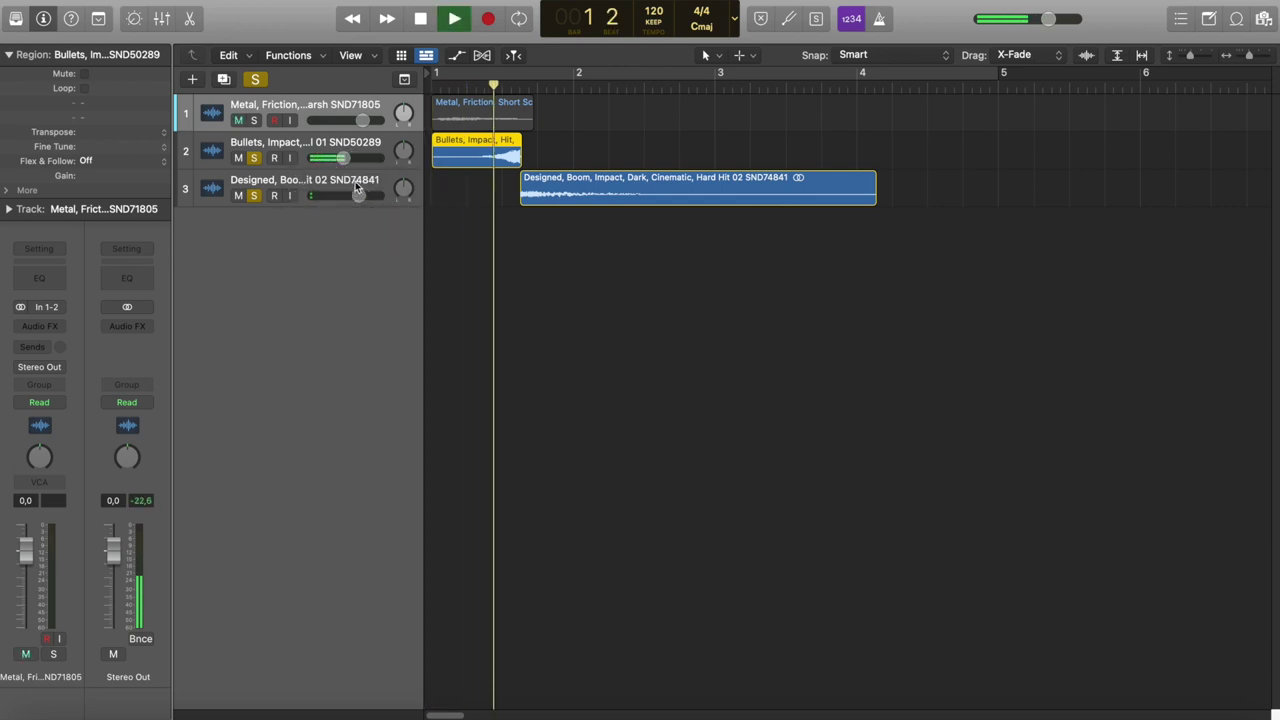
pyautogui.moveTo(357, 159); pyautogui.dragTo(362, 159)
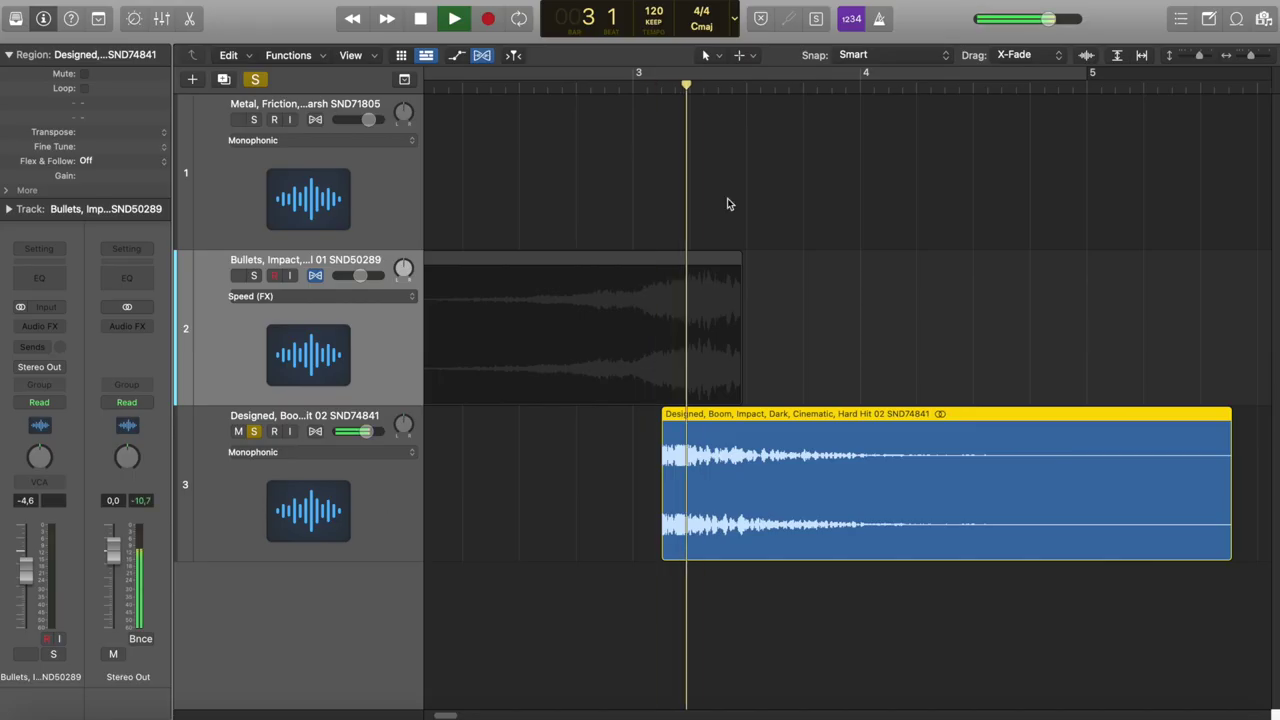
# - Add a Channel EQ to the Designed, Boom track, close its window and play the boom on its own
pyautogui.click(374, 497)
pyautogui.click(37, 284)
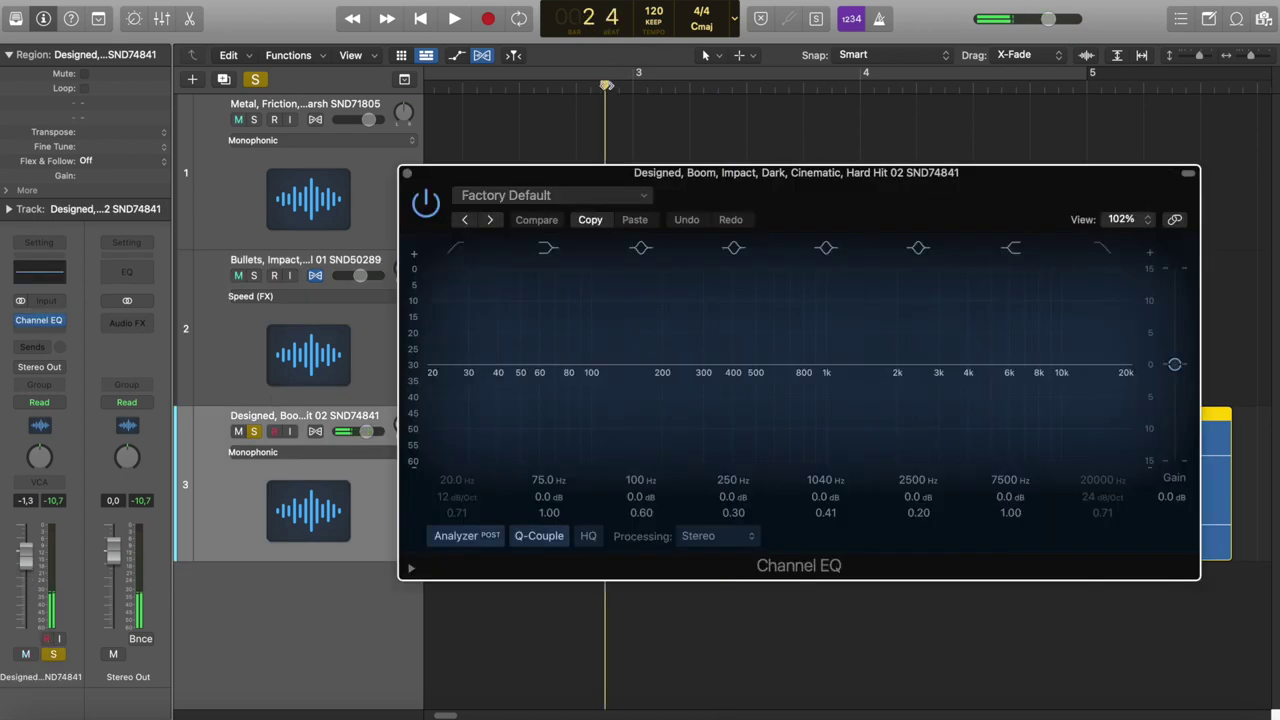
pyautogui.press('space')
pyautogui.click(406, 174)
pyautogui.press('space')
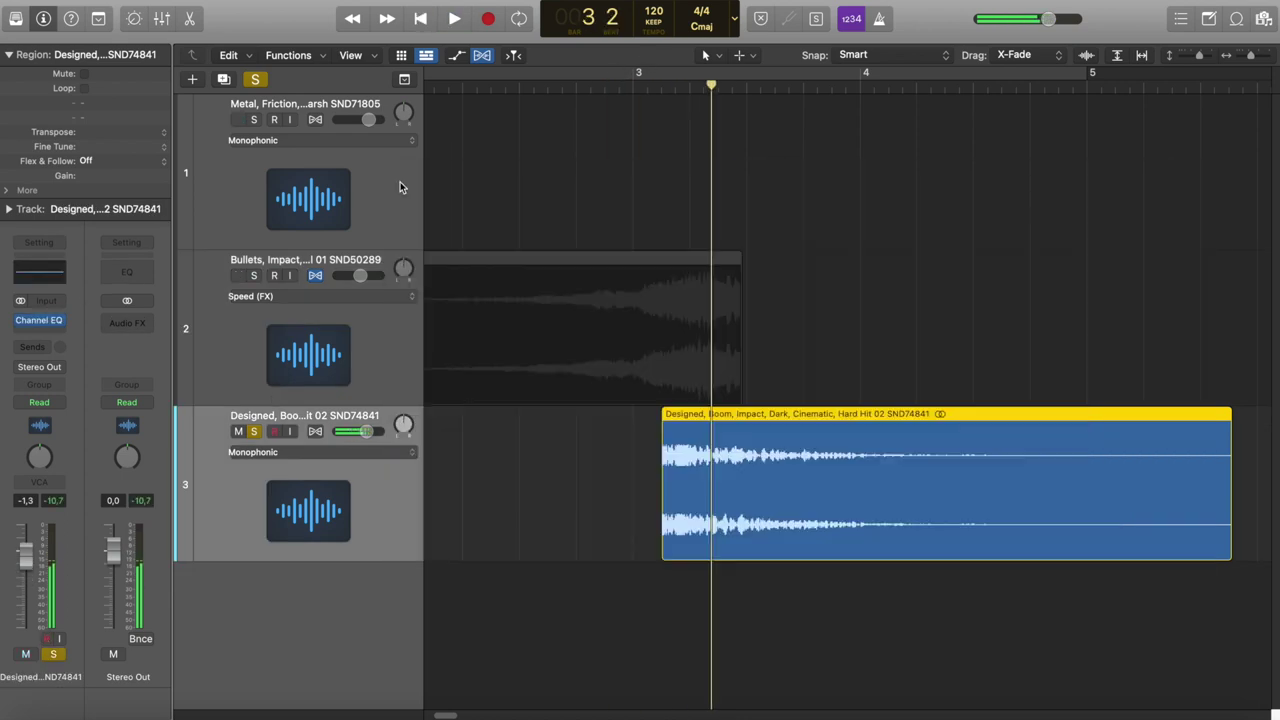
# - Switch to Soundly and preview impact results, including Elevator, Bass Hit, Geofon Mono 02 and Shopping Cart, Contact Microphone 05
pyautogui.click(328, 704)
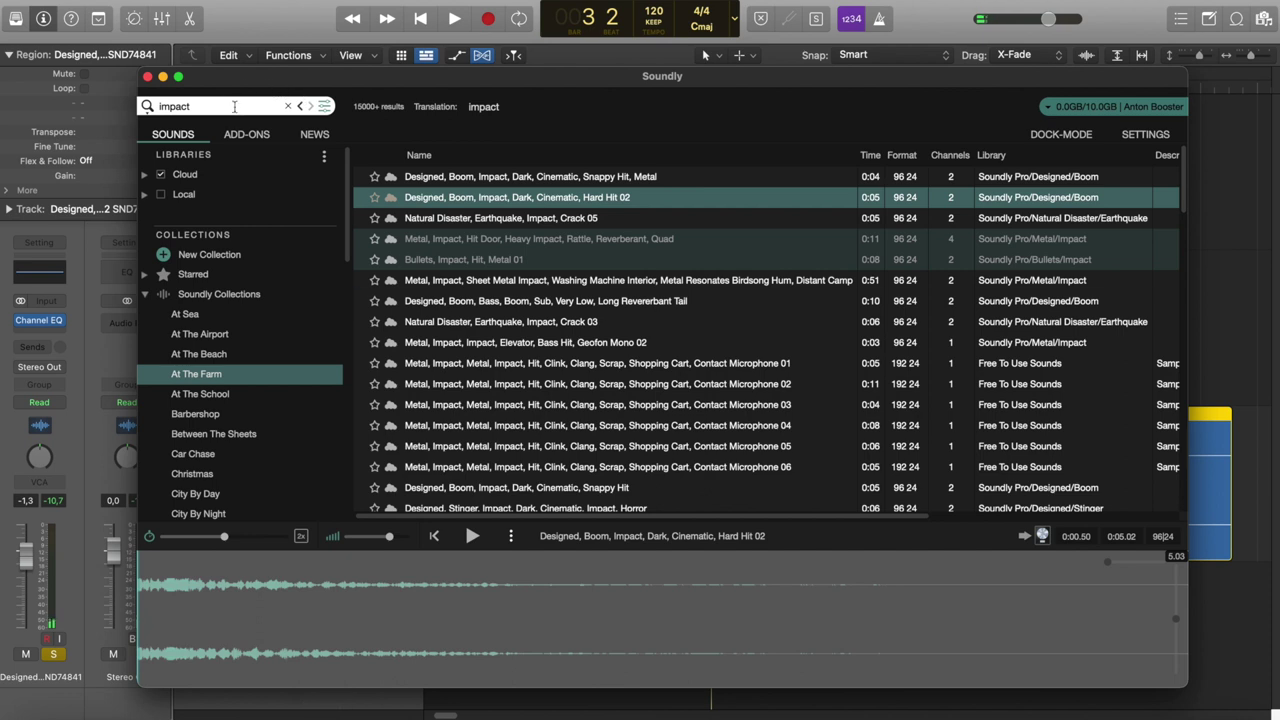
pyautogui.click(485, 343)
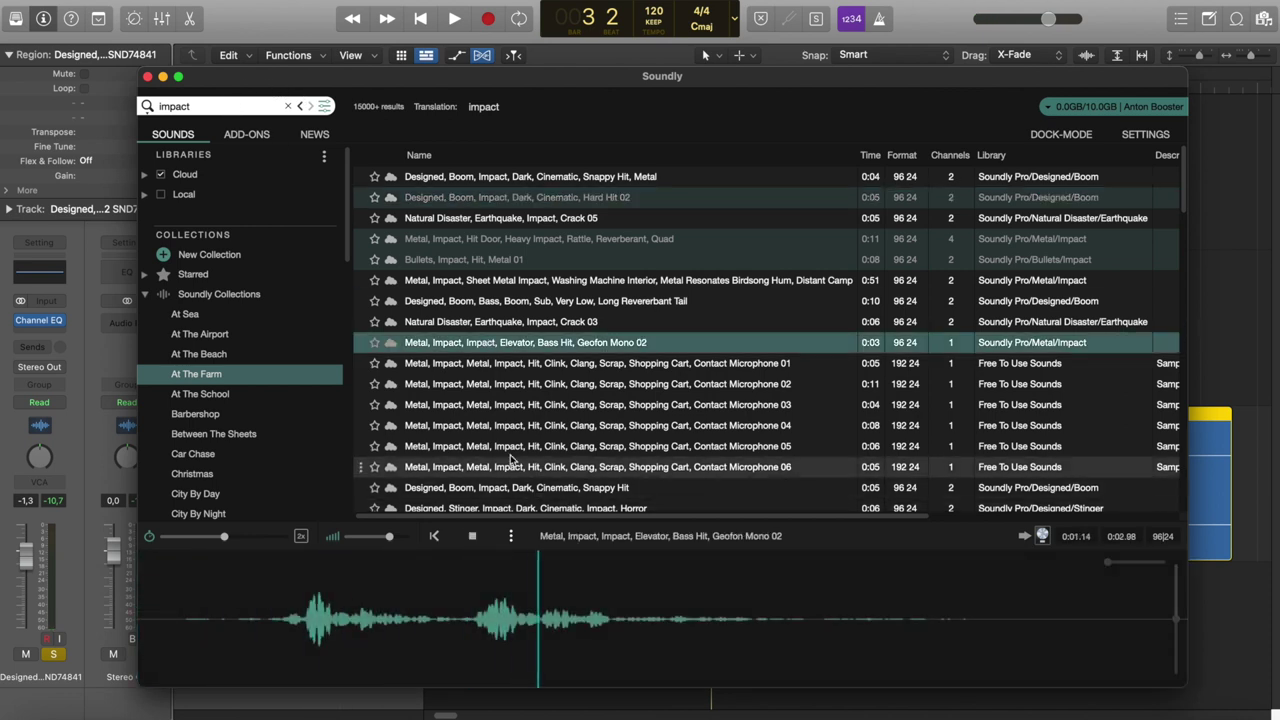
pyautogui.click(520, 450)
pyautogui.scroll(-4, 462, 505)
# - Preview Natural Disaster, Earthquake, Impact, Small Crack 04 and place the whole clip on a new track in the Logic project
pyautogui.click(410, 419)
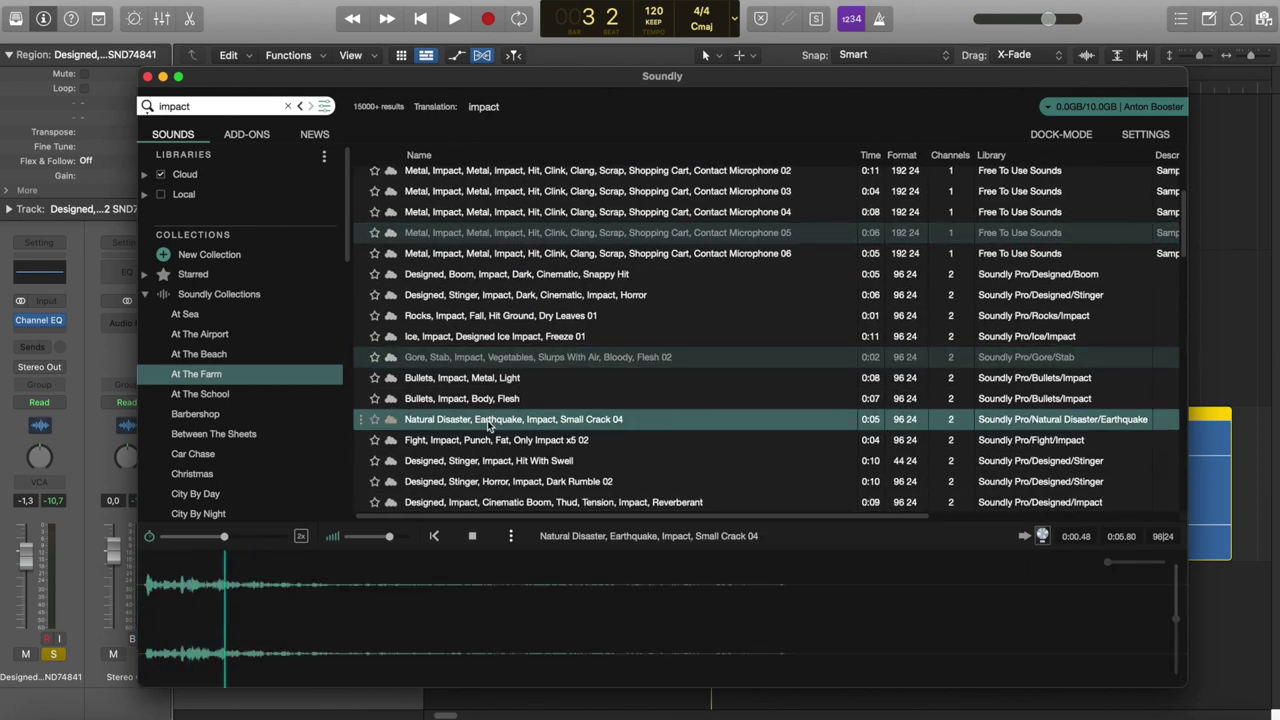
pyautogui.moveTo(253, 590); pyautogui.dragTo(682, 640)
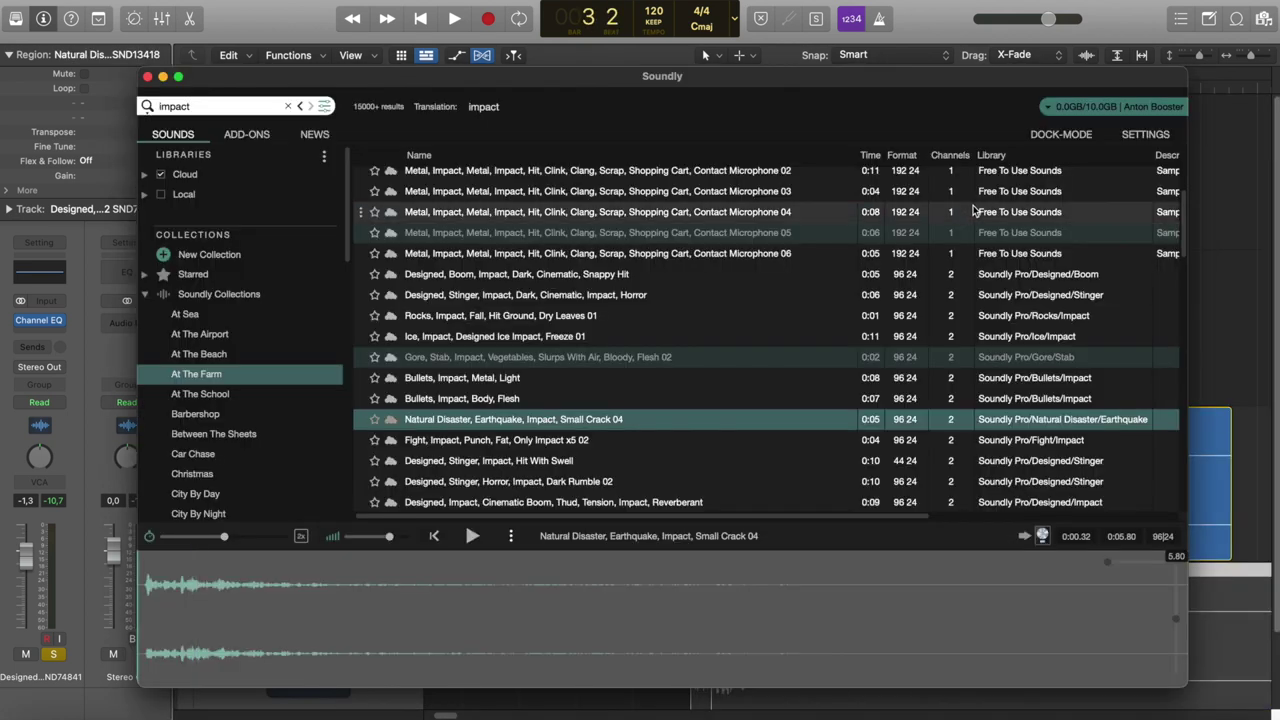
pyautogui.click(974, 208)
pyautogui.click(1160, 232)
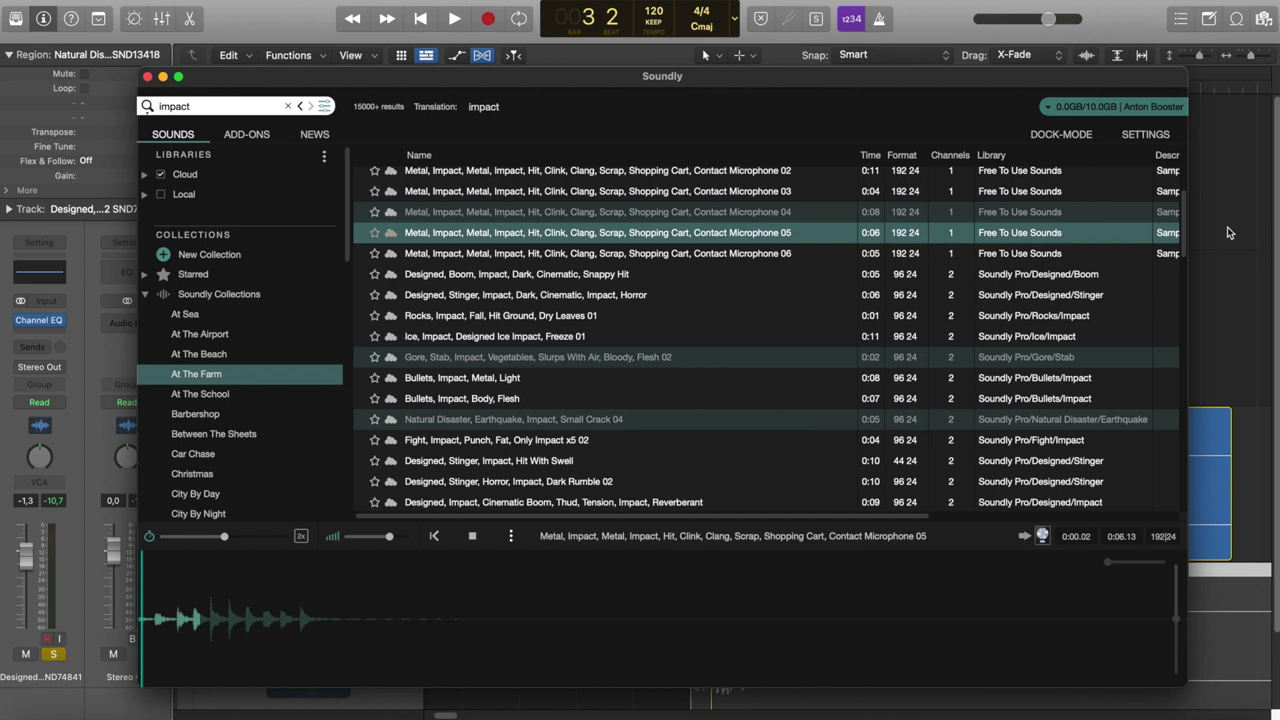
# - Return to Logic Pro and play the Designed, Boom region on its own
pyautogui.click(1232, 229)
pyautogui.press('space')
pyautogui.press('space')
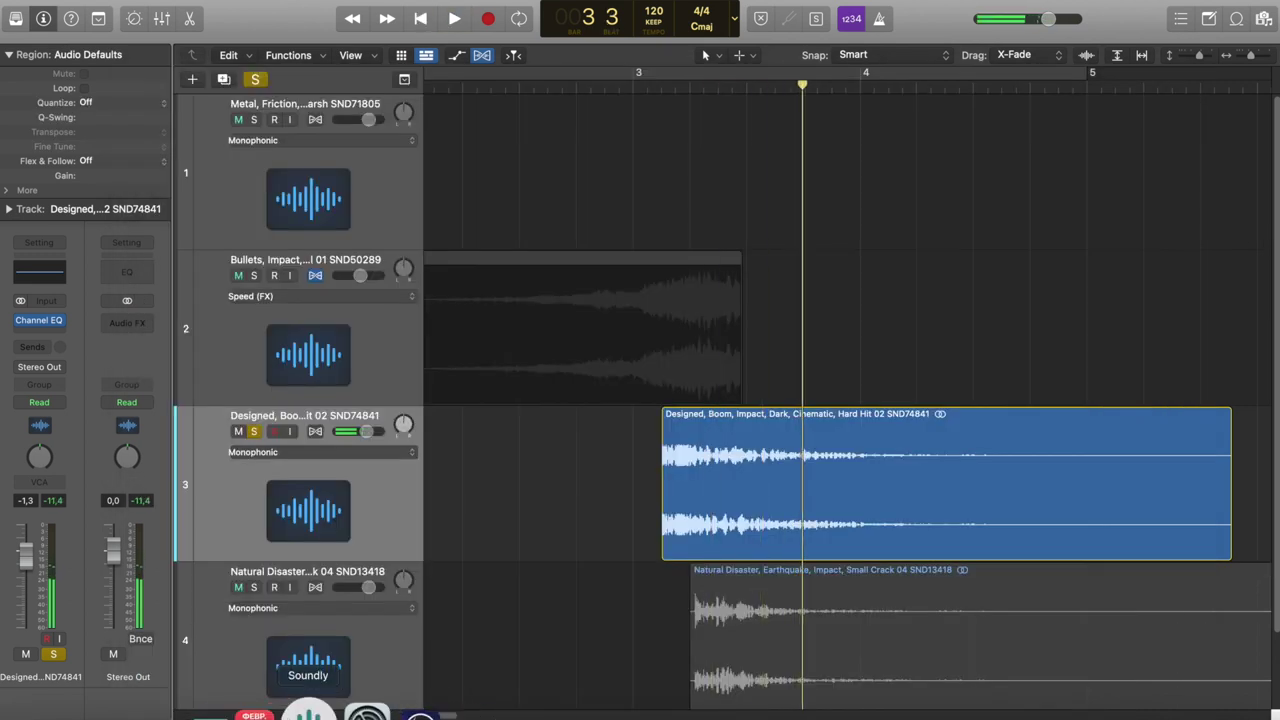
# - In Soundly, reverse Shopping Cart, Contact Microphone 05, try a slower playback speed and place the clip in Logic on a new track before the boom
pyautogui.click(308, 703)
pyautogui.click(511, 536)
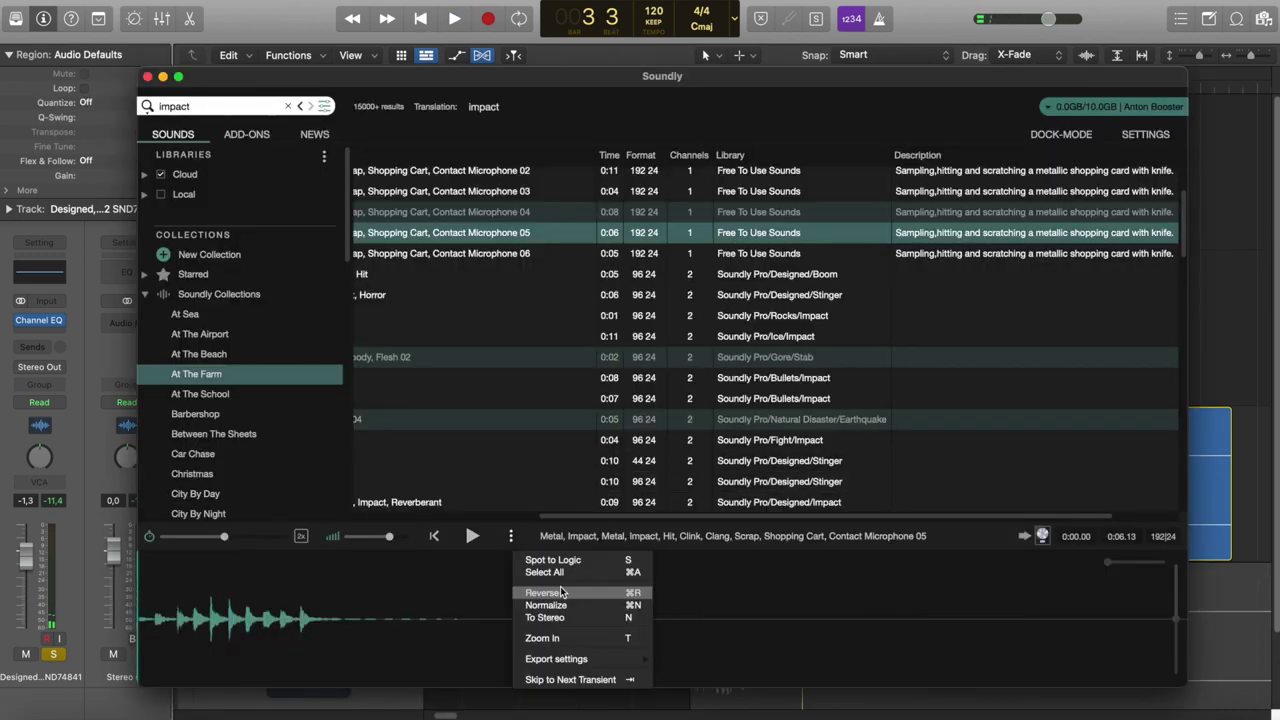
pyautogui.click(543, 593)
pyautogui.moveTo(223, 536); pyautogui.dragTo(177, 538)
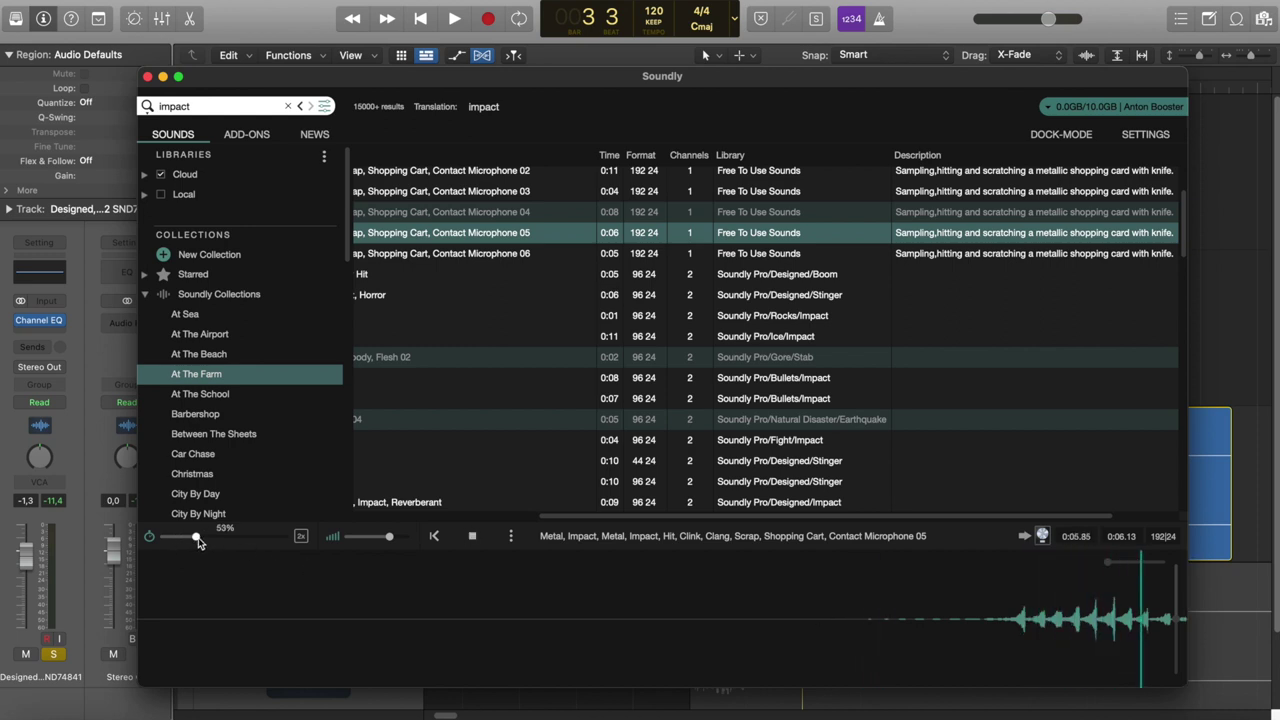
pyautogui.moveTo(525, 600)
pyautogui.mouseDown()
pyautogui.moveTo(531, 526)
pyautogui.moveTo(504, 611)
pyautogui.mouseUp()
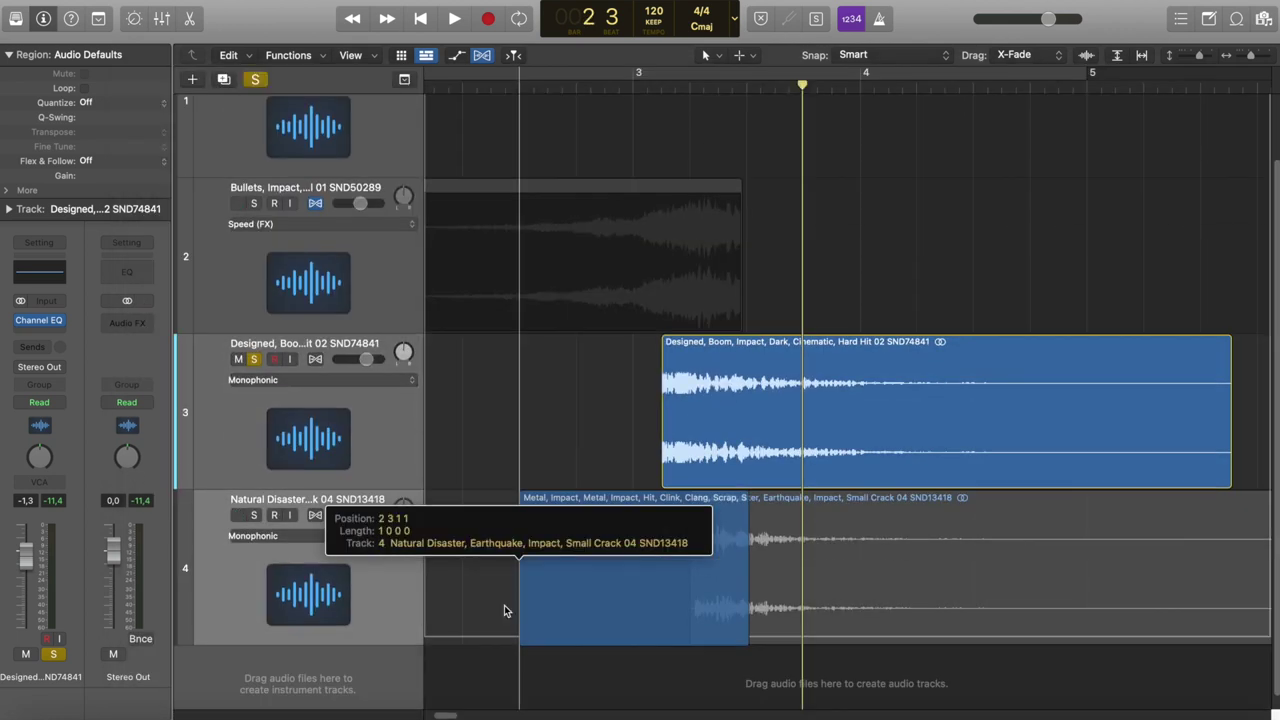
# - Play the layered Bullets, Designed, Boom, Natural Disaster and reversed Metal, Impact regions together
pyautogui.hscroll(-2, 578, 126)
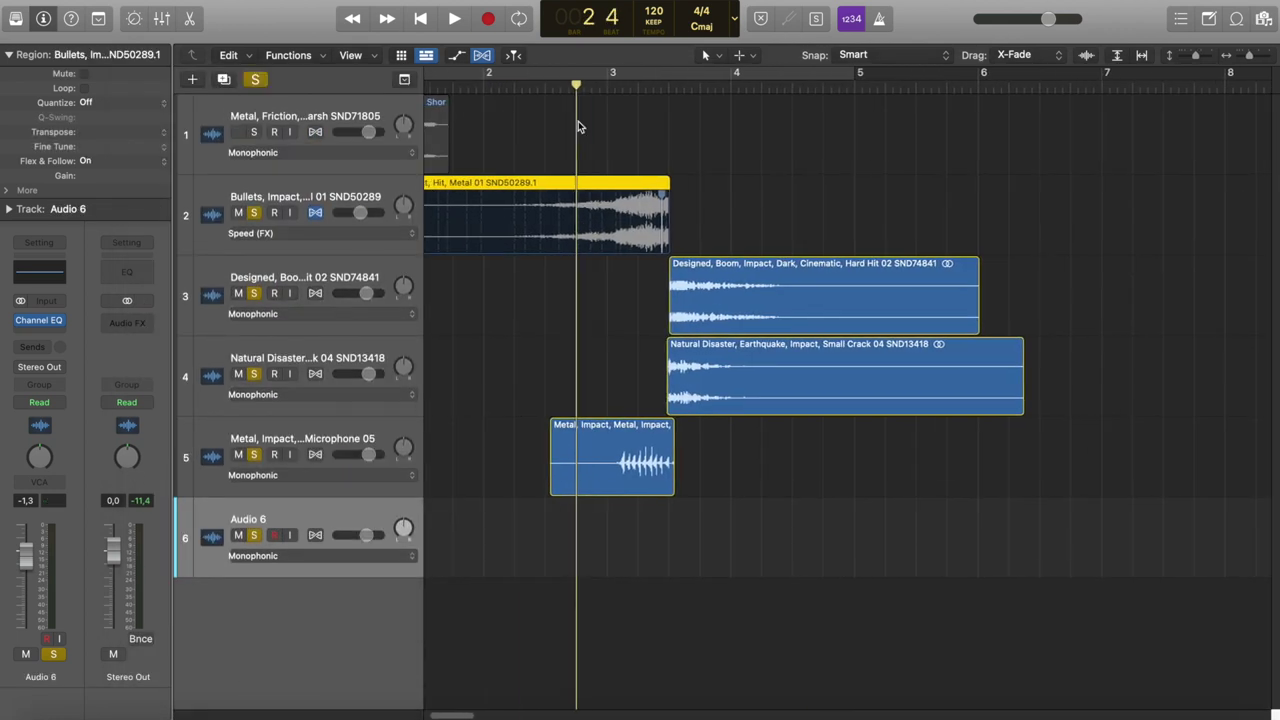
pyautogui.press('space')
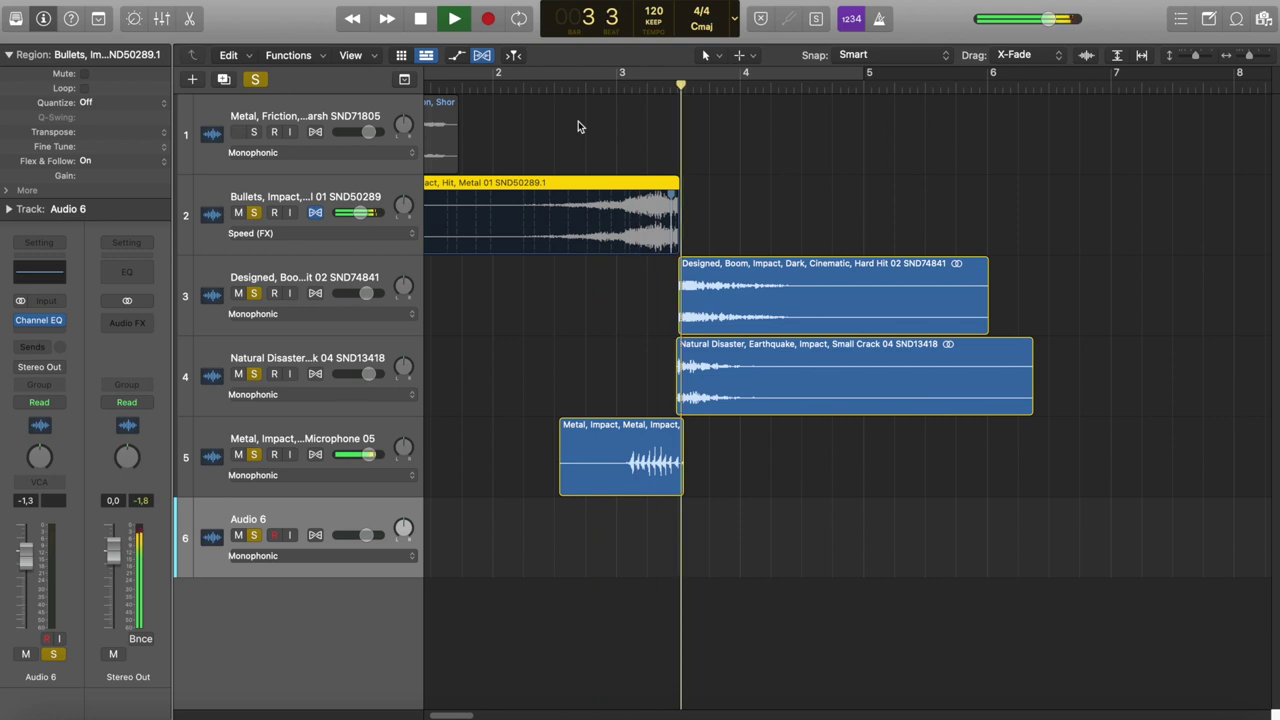
pyautogui.press('space')
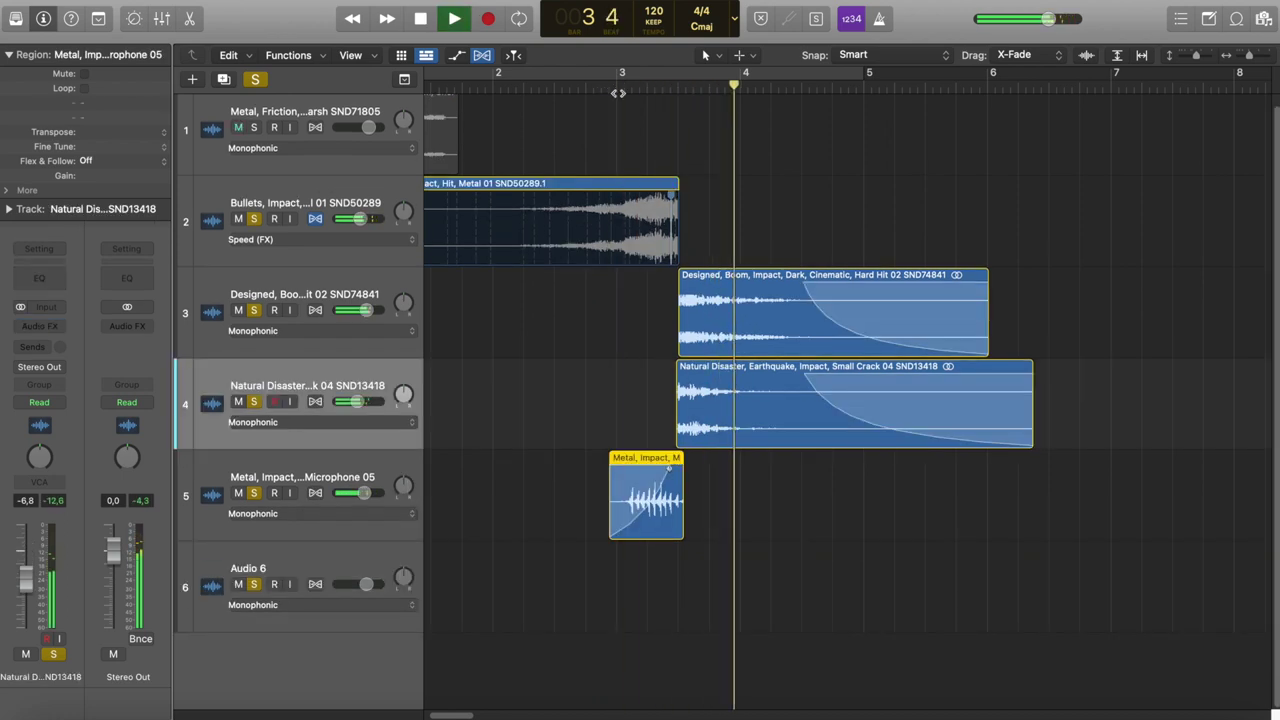
pyautogui.scroll(5, 618, 92)
pyautogui.click(609, 74)
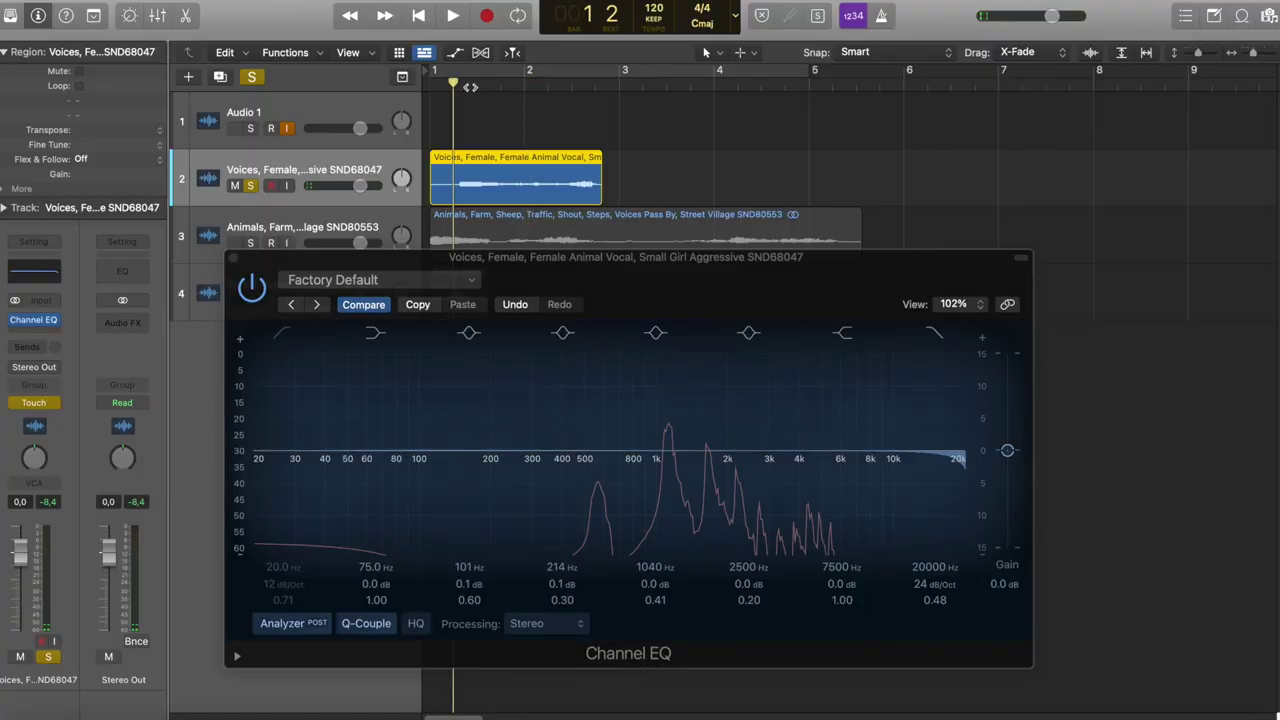
# - Play the Small Girl Aggressive voice region with its Channel EQ window open
pyautogui.press('space')
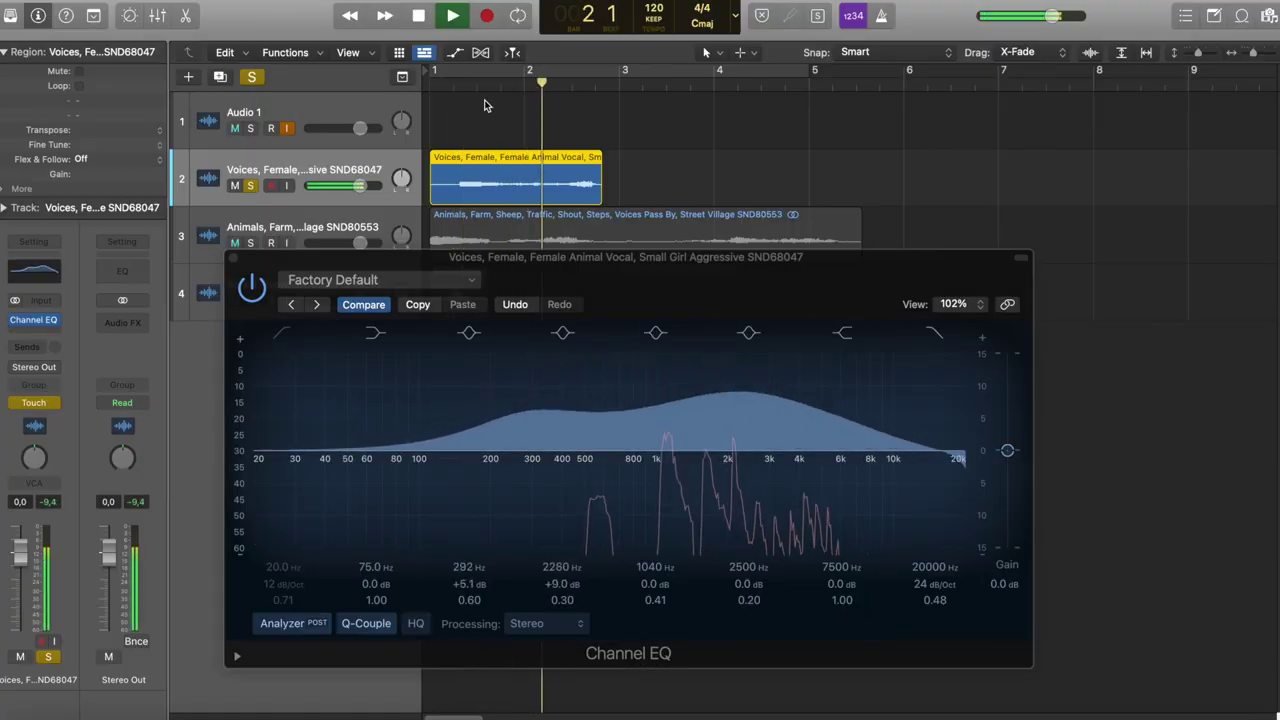
pyautogui.press('space')
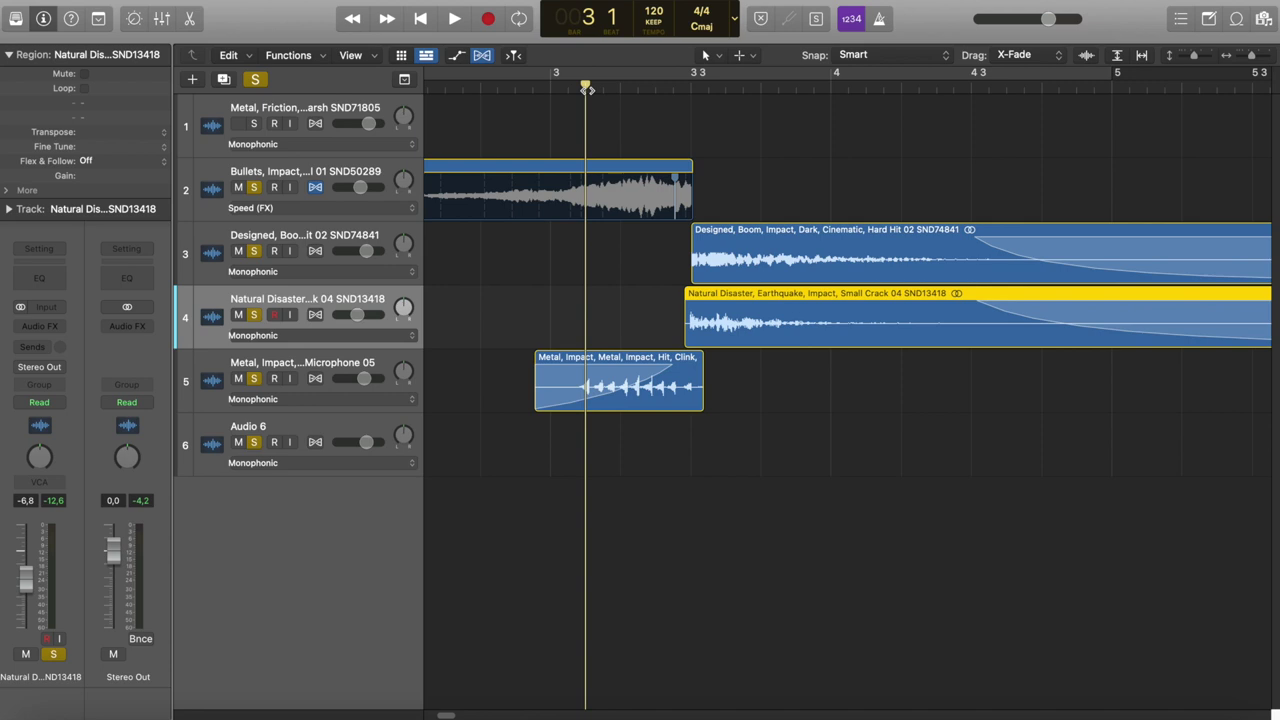
# - From bar 3 beat 3, solo the Designed, Boom and Natural Disaster tracks and play them, leaving only Natural Disaster soloed
pyautogui.click(691, 88)
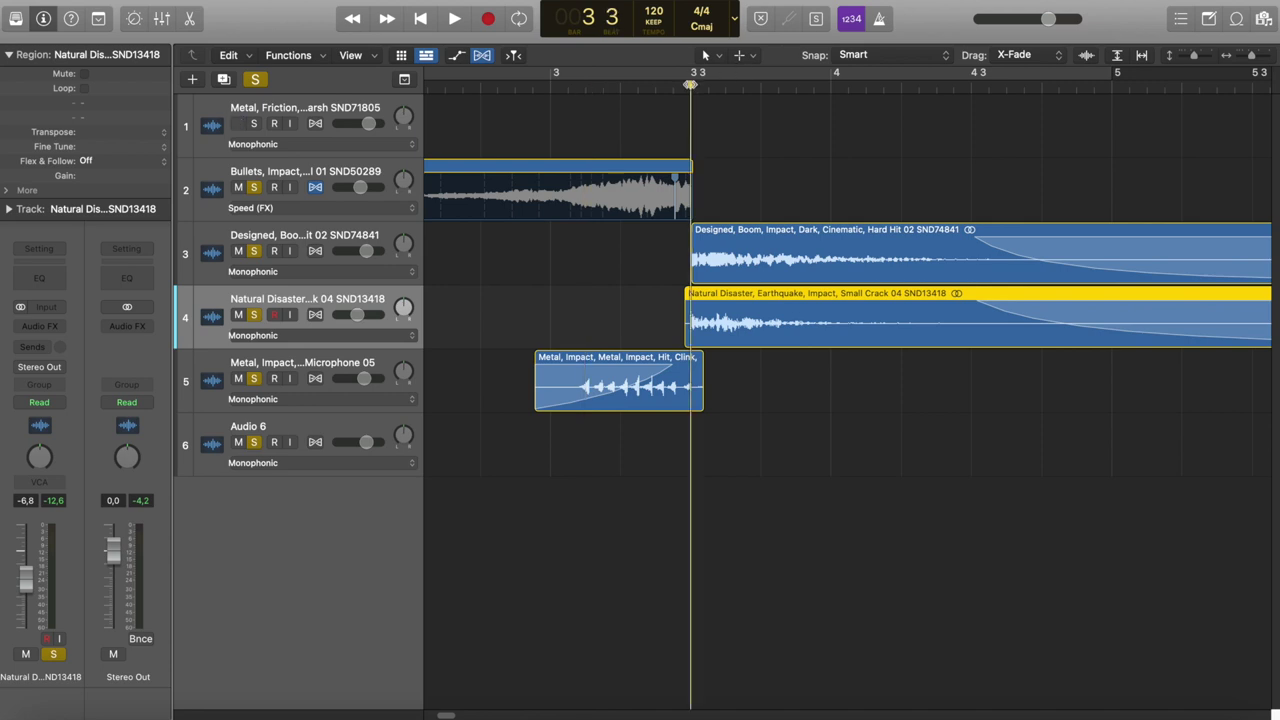
pyautogui.scroll(8, 691, 88)
pyautogui.click(255, 79)
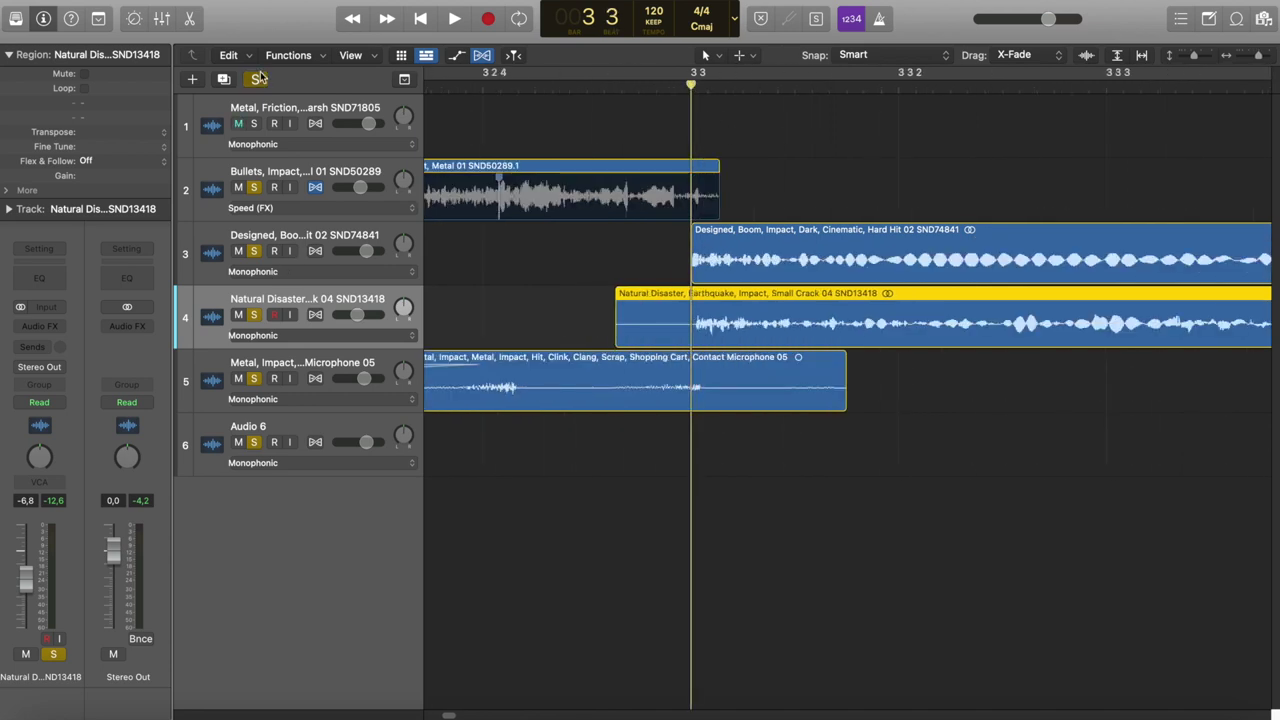
pyautogui.moveTo(254, 251); pyautogui.dragTo(254, 314)
pyautogui.press('space')
pyautogui.click(254, 251)
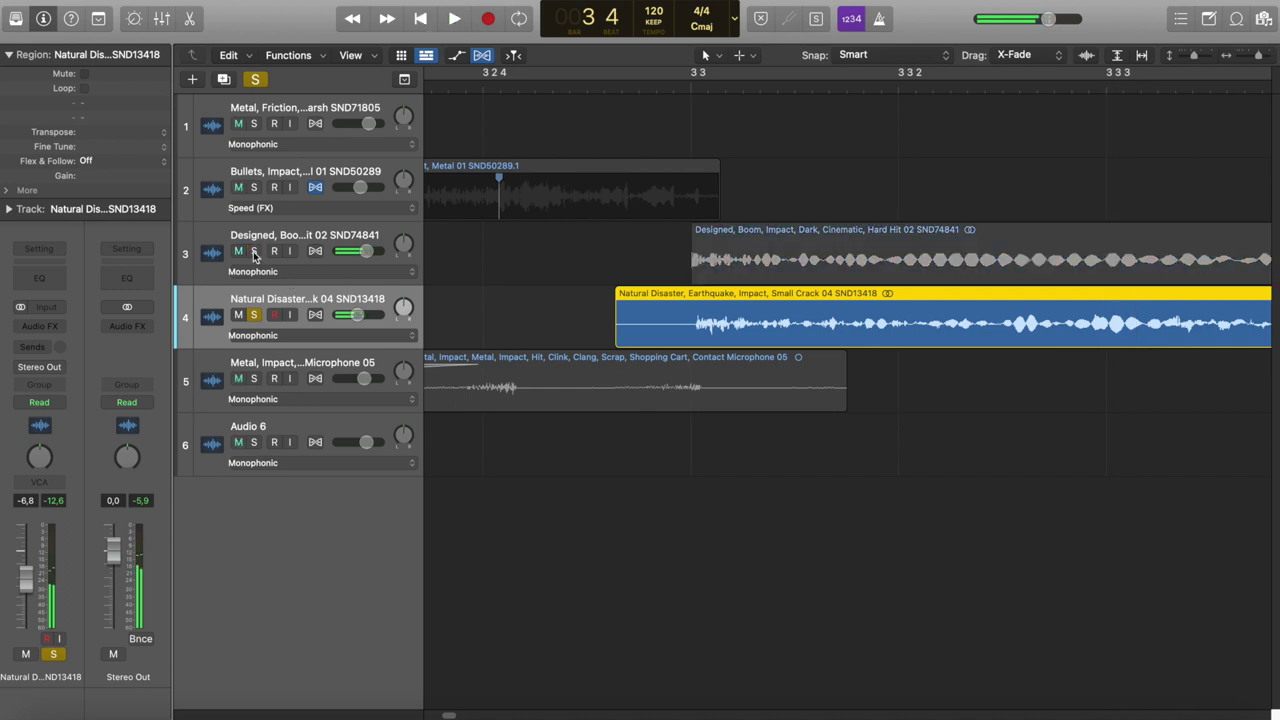
pyautogui.press('space')
# - Add a Channel EQ to the Natural Disaster track, play the Designed, Boom track on its own and close the EQ window
pyautogui.click(40, 277)
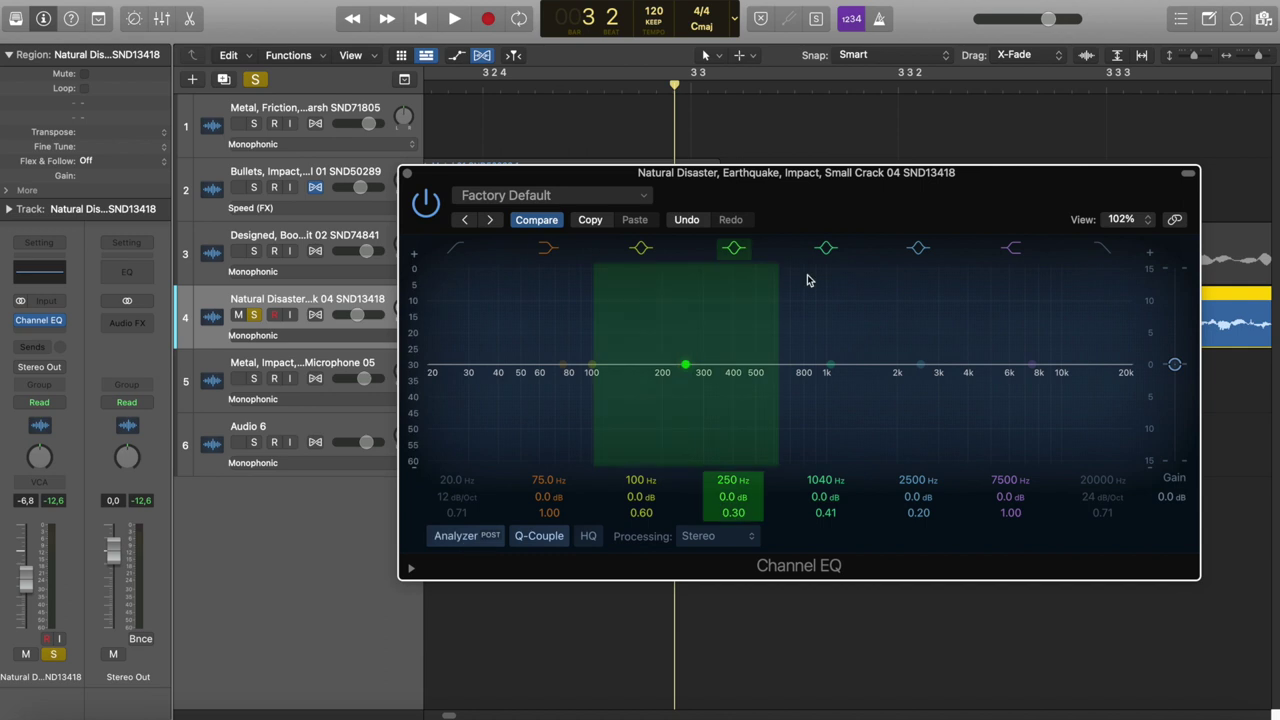
pyautogui.moveTo(800, 172); pyautogui.dragTo(714, 418)
pyautogui.click(254, 251)
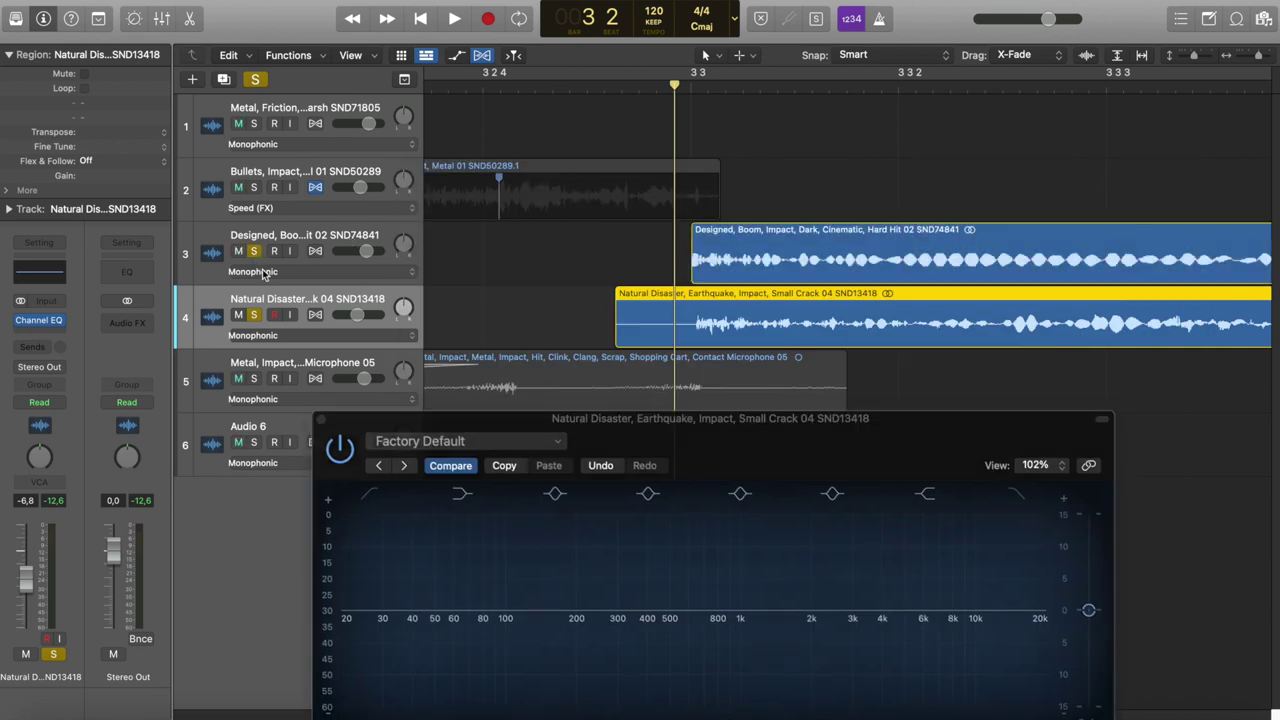
pyautogui.click(271, 281)
pyautogui.click(256, 314)
pyautogui.press('space')
pyautogui.press('space')
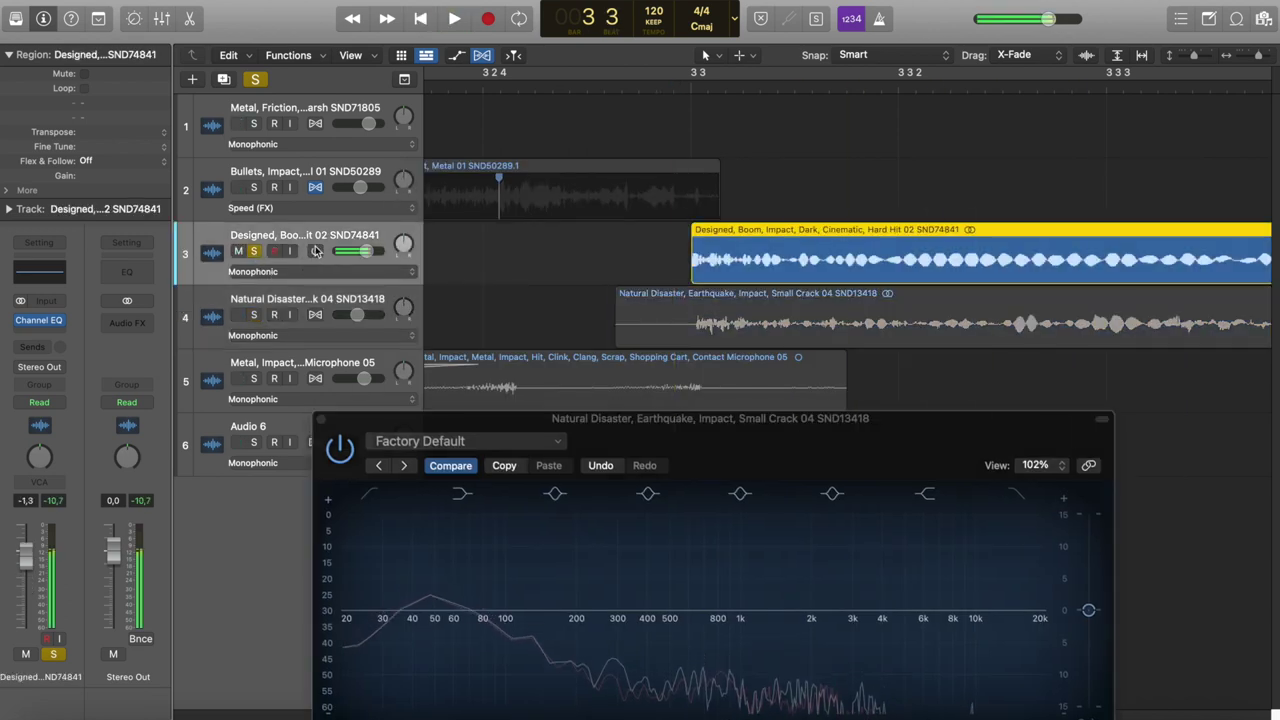
pyautogui.moveTo(745, 420); pyautogui.dragTo(671, 85)
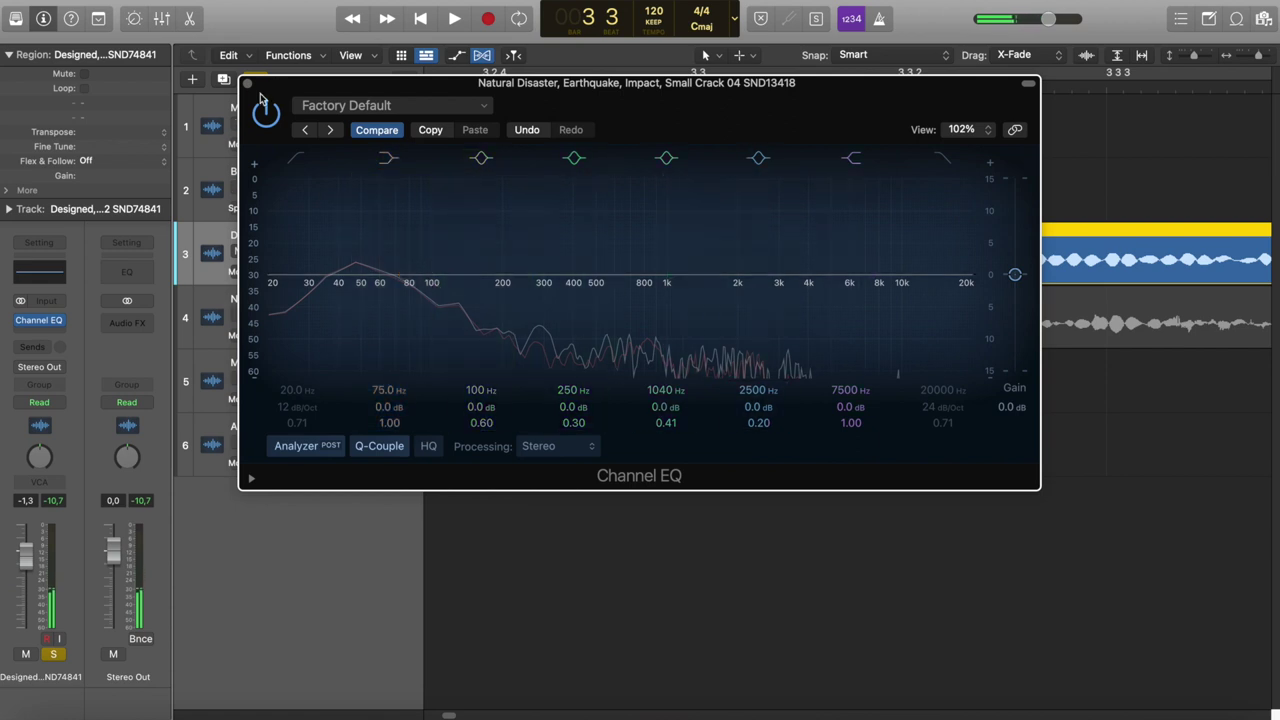
pyautogui.click(246, 83)
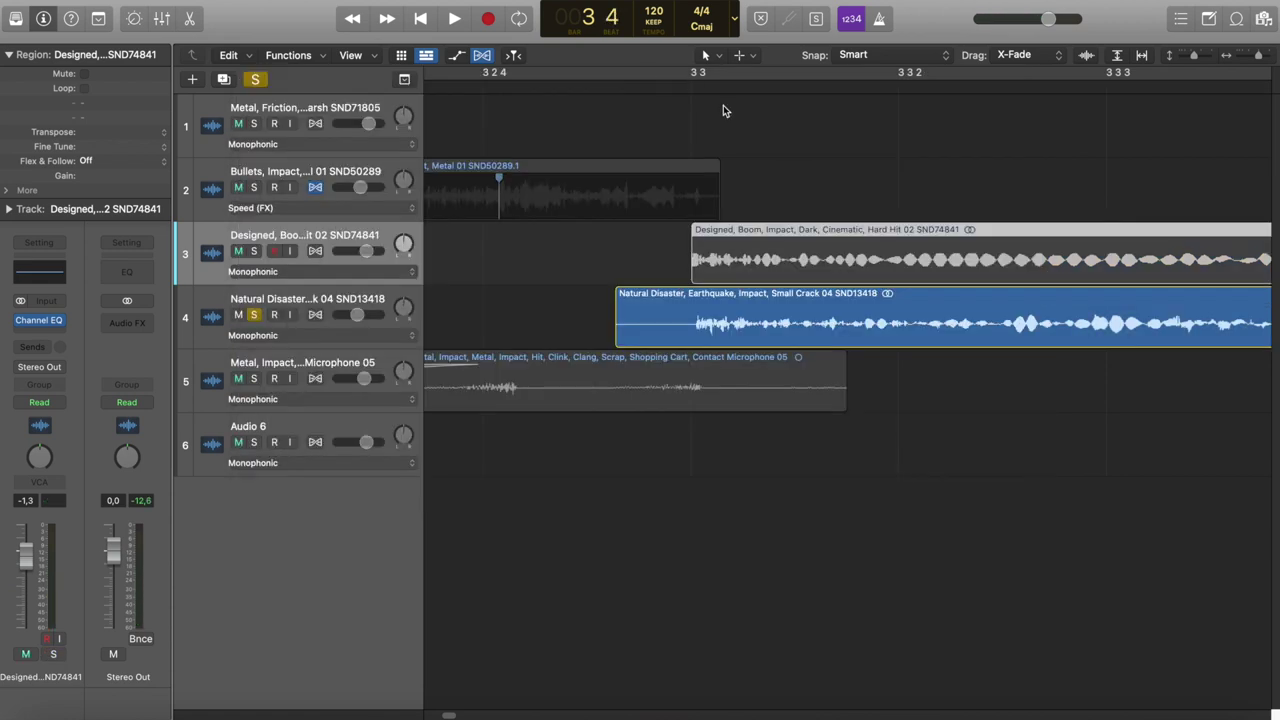
# - Enable a 12 dB/Oct low-cut at 175 Hz in the Natural Disaster track's Channel EQ and play that track together with the boom
pyautogui.scroll(-5, 723, 107)
pyautogui.hscroll(1, 723, 107)
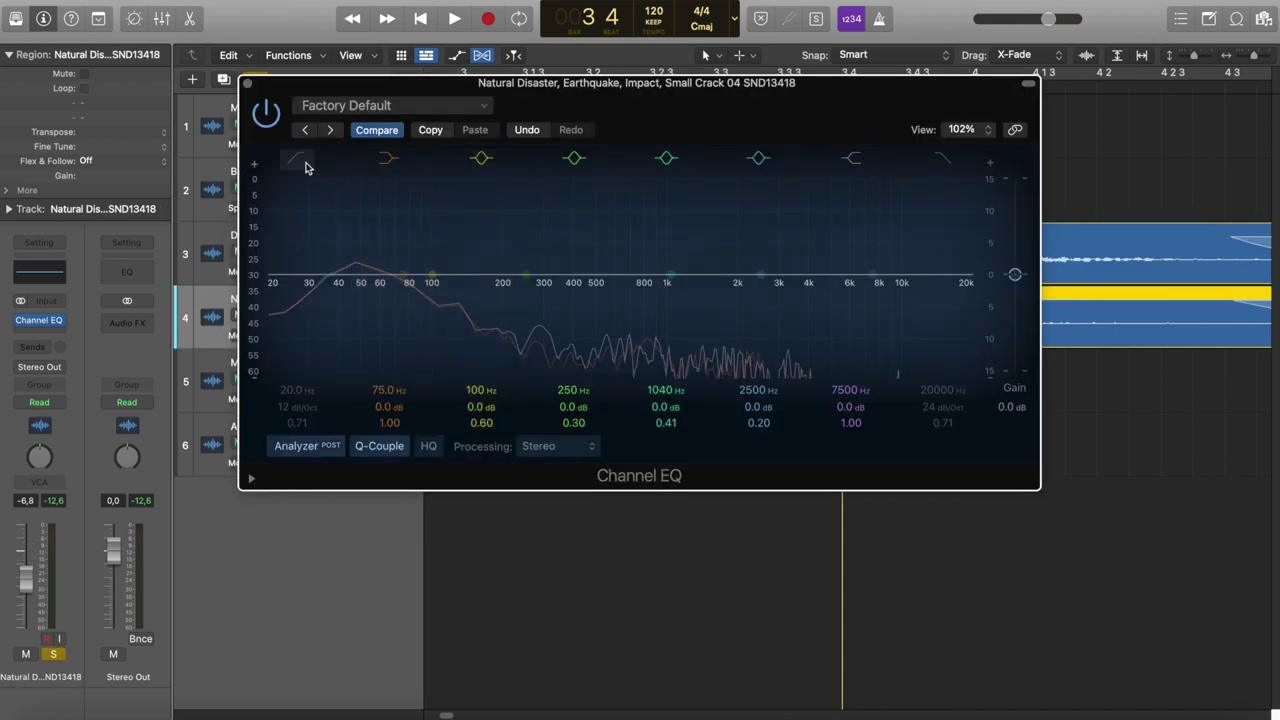
pyautogui.click(297, 160)
pyautogui.moveTo(323, 271); pyautogui.dragTo(508, 263)
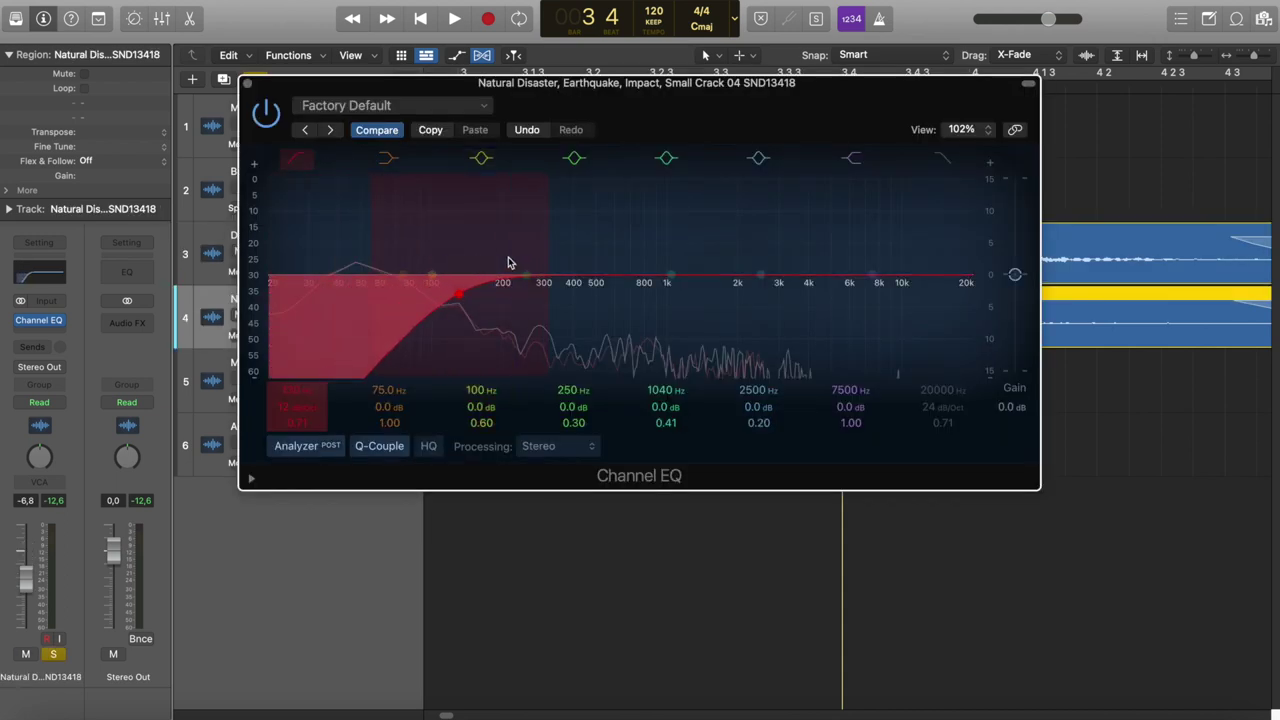
pyautogui.moveTo(431, 95); pyautogui.dragTo(505, 363)
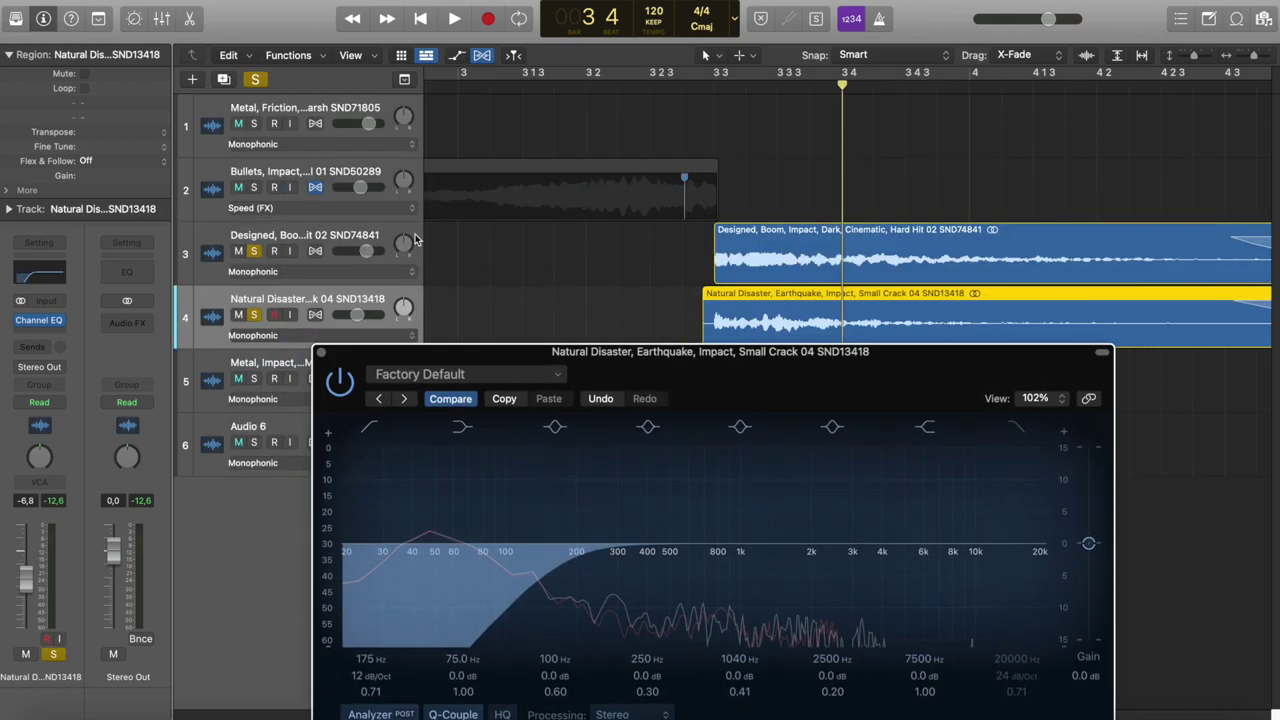
pyautogui.click(666, 74)
pyautogui.press('space')
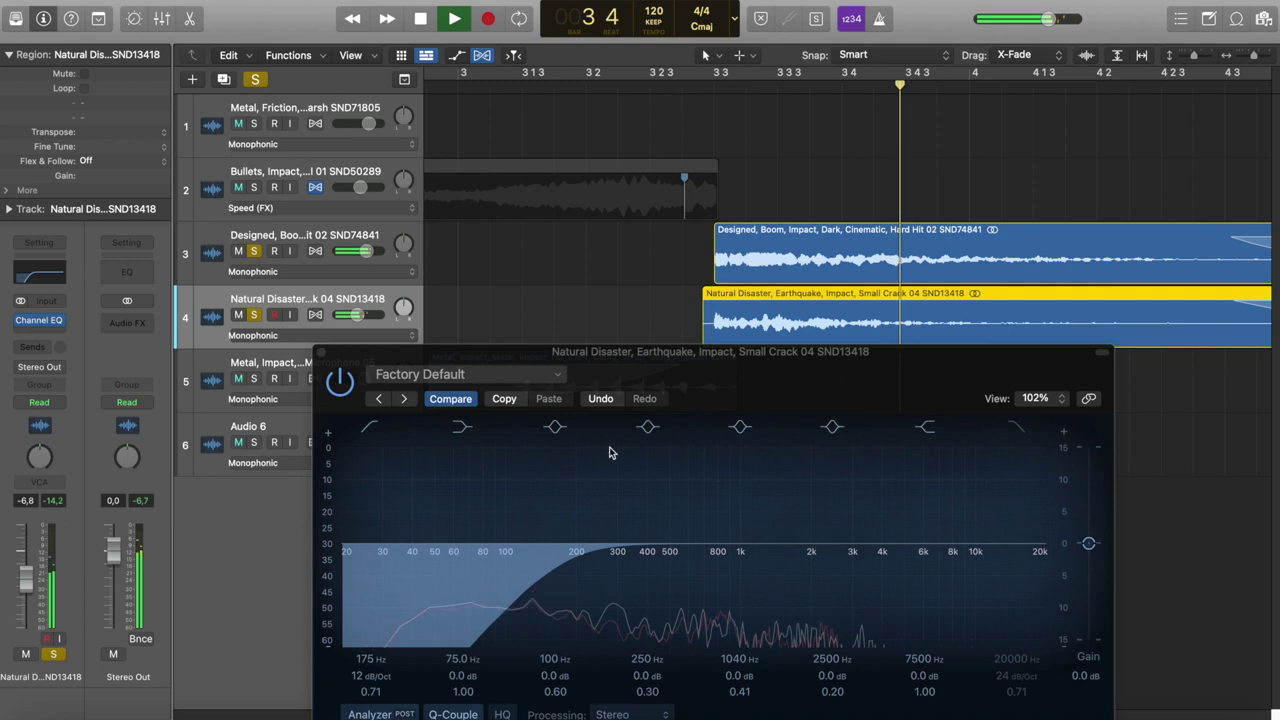
# - Raise the Natural Disaster low-cut to 348 Hz, compare it against the bypassed EQ during playback and close the EQ window
pyautogui.moveTo(561, 554); pyautogui.dragTo(617, 570)
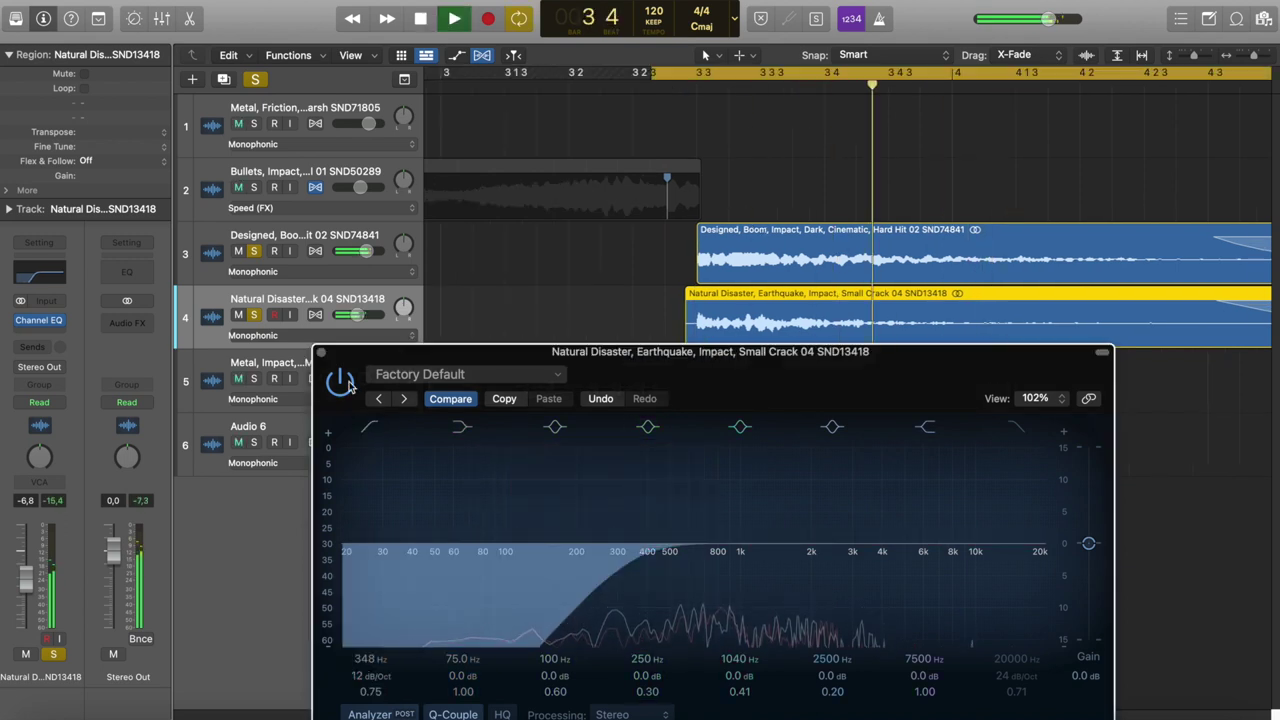
pyautogui.click(347, 384)
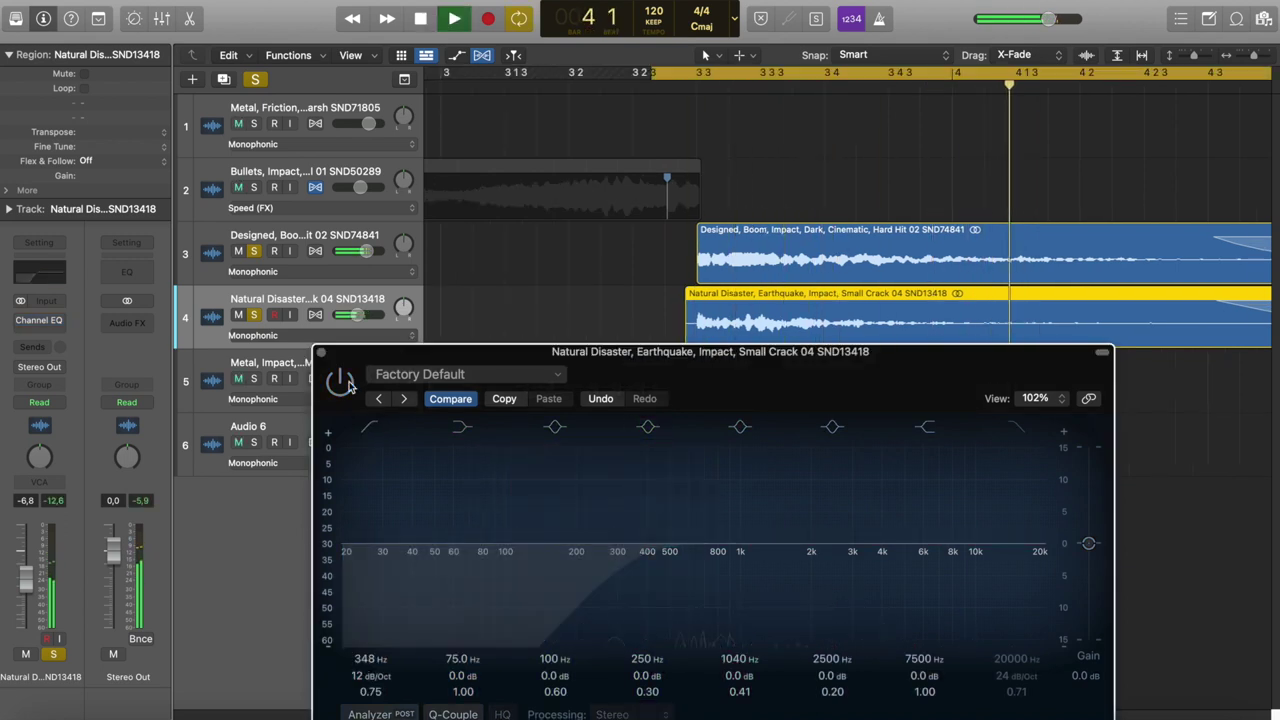
pyautogui.click(347, 384)
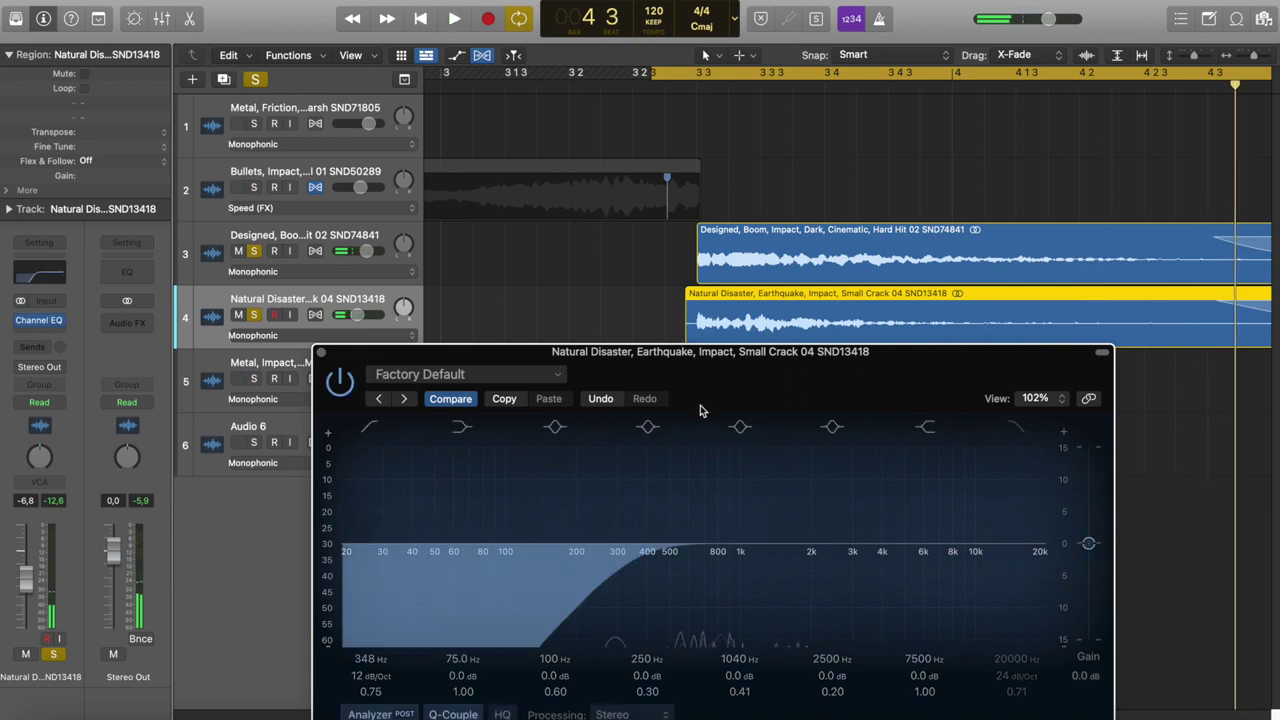
pyautogui.press('super+w')
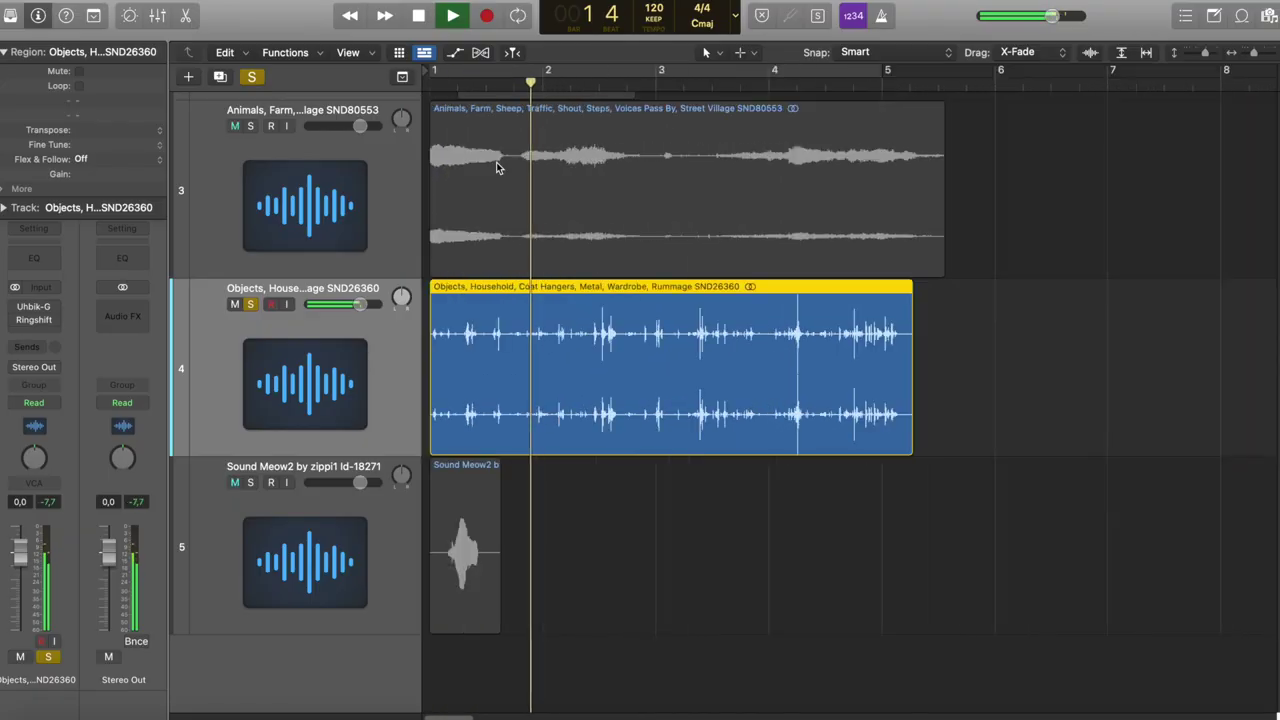
# - Open Uhbik-G on the Objects, Household, Coat Hangers track and play the region from bar 1 with the bitsy preset
pyautogui.press('space')
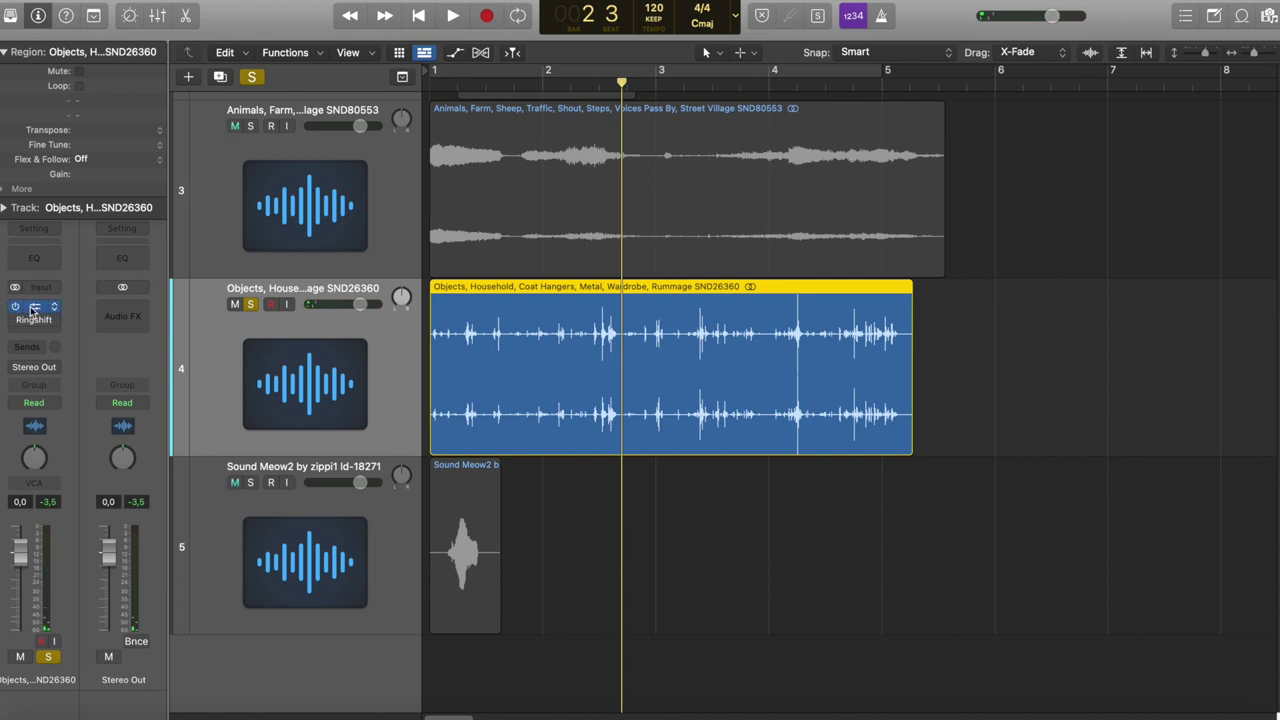
pyautogui.click(40, 307)
pyautogui.moveTo(718, 180); pyautogui.dragTo(501, 279)
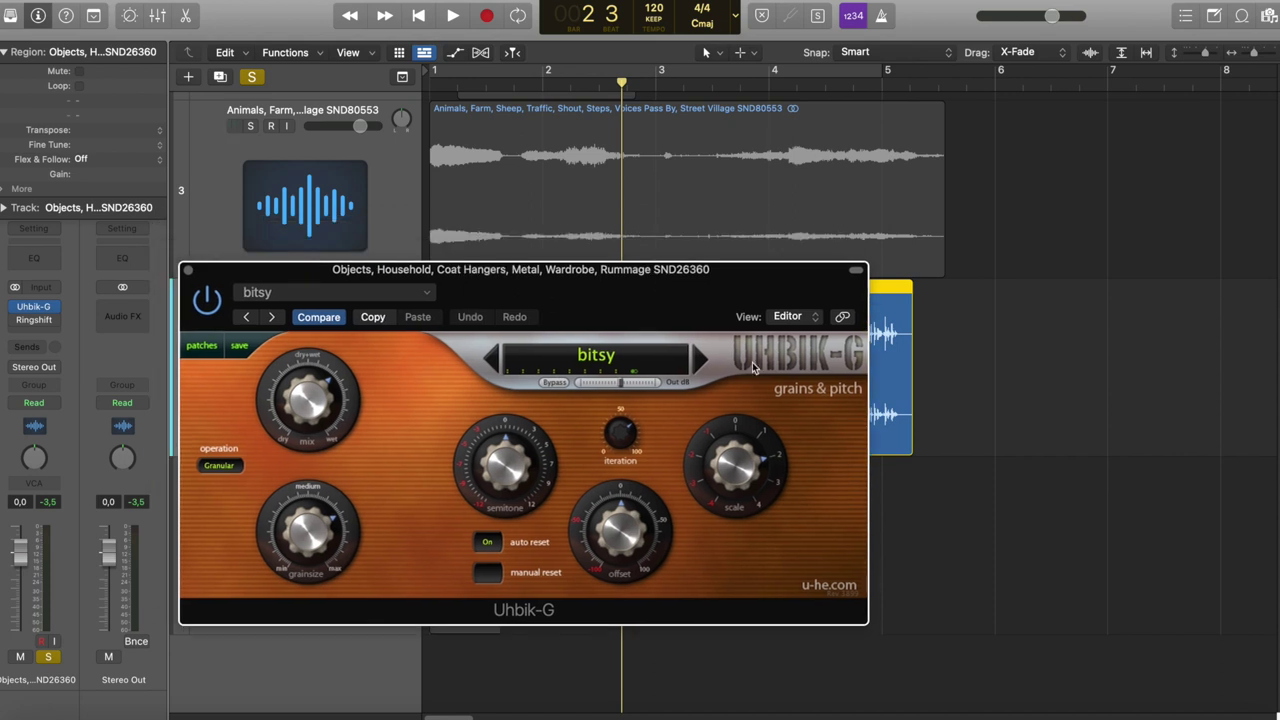
pyautogui.moveTo(620, 294); pyautogui.dragTo(750, 262)
pyautogui.click(432, 84)
pyautogui.press('space')
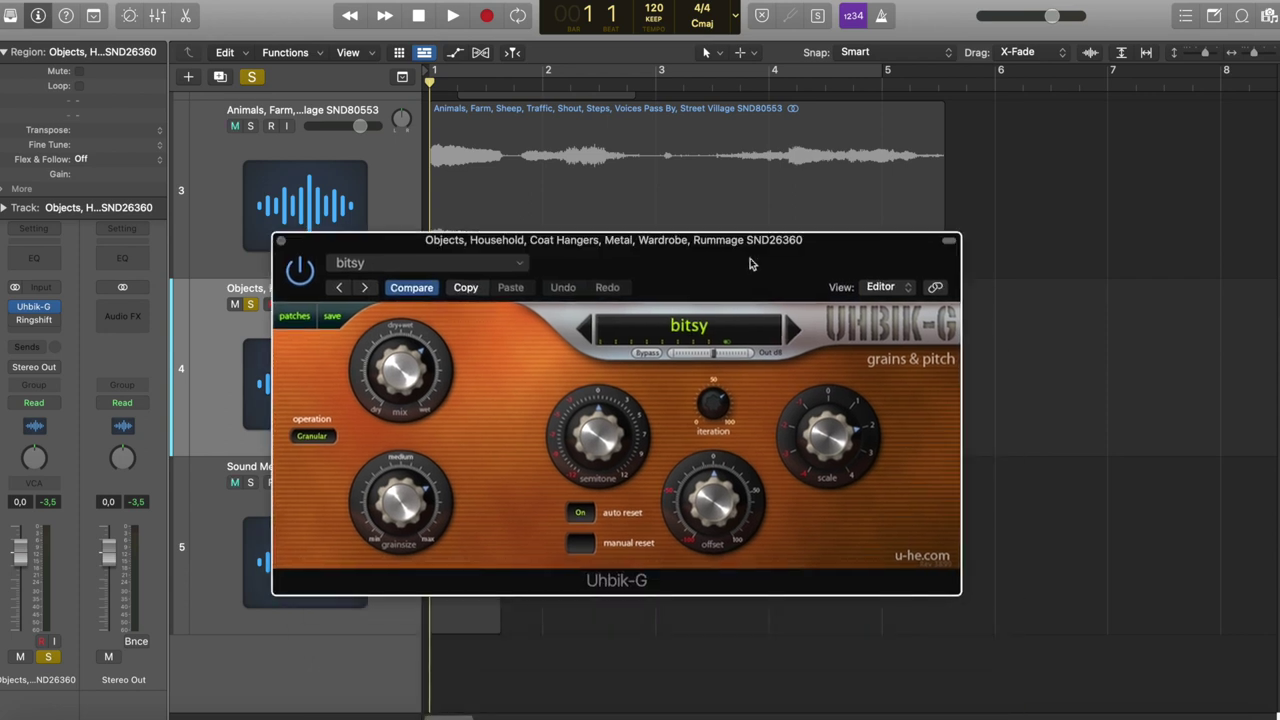
pyautogui.press('space')
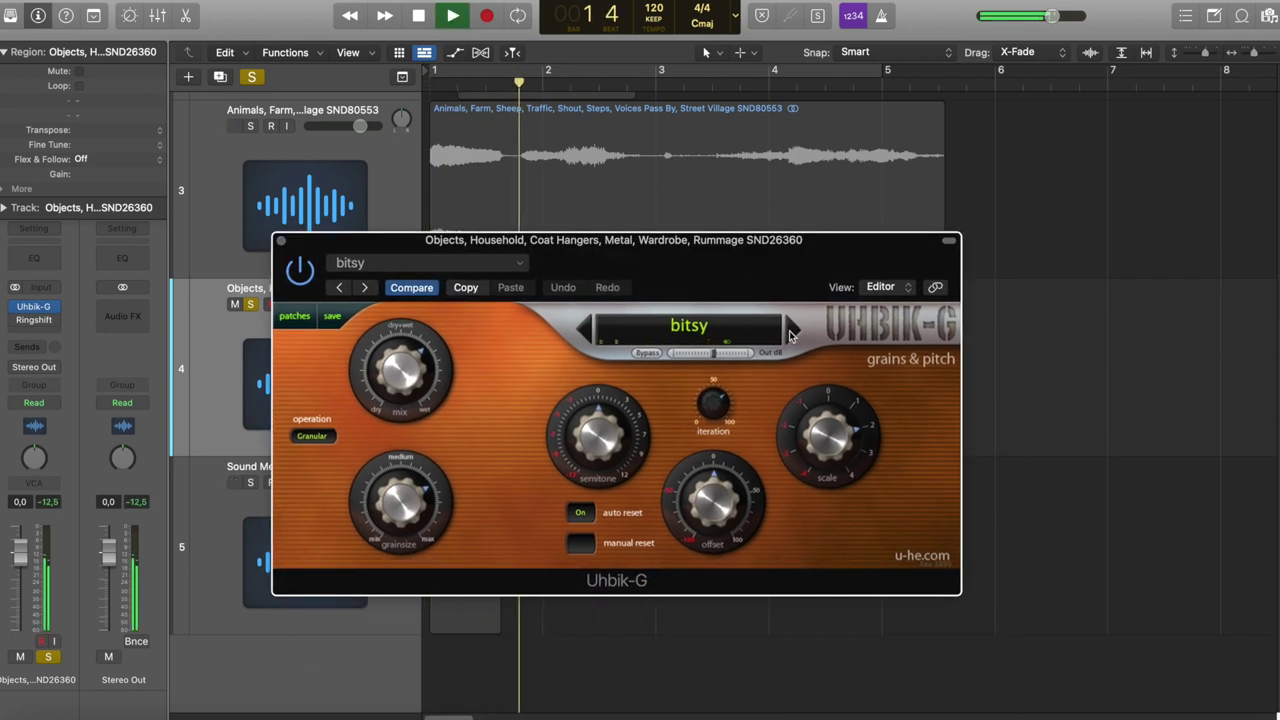
# - Audition the Uhbik-G presets from blurry vision through bulldog and canary, settle on chip buffer and close the plug-in window
pyautogui.click(790, 334)
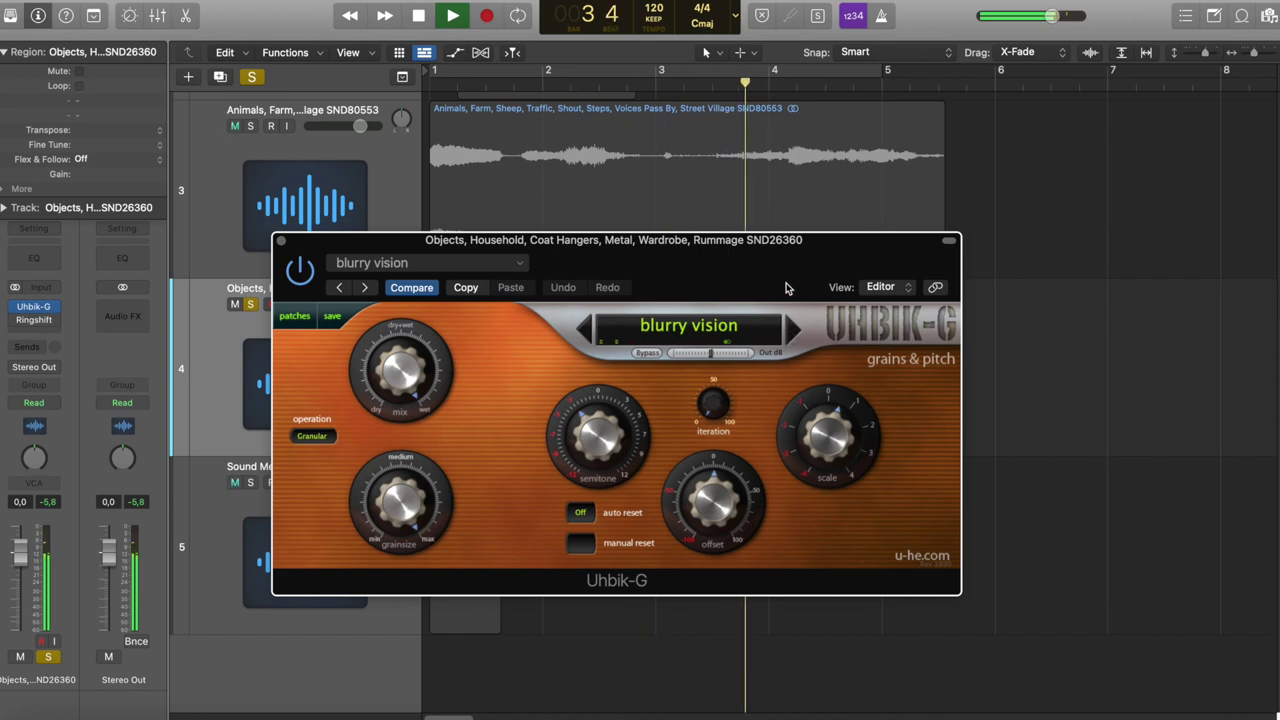
pyautogui.moveTo(753, 239); pyautogui.dragTo(881, 288)
pyautogui.click(919, 380)
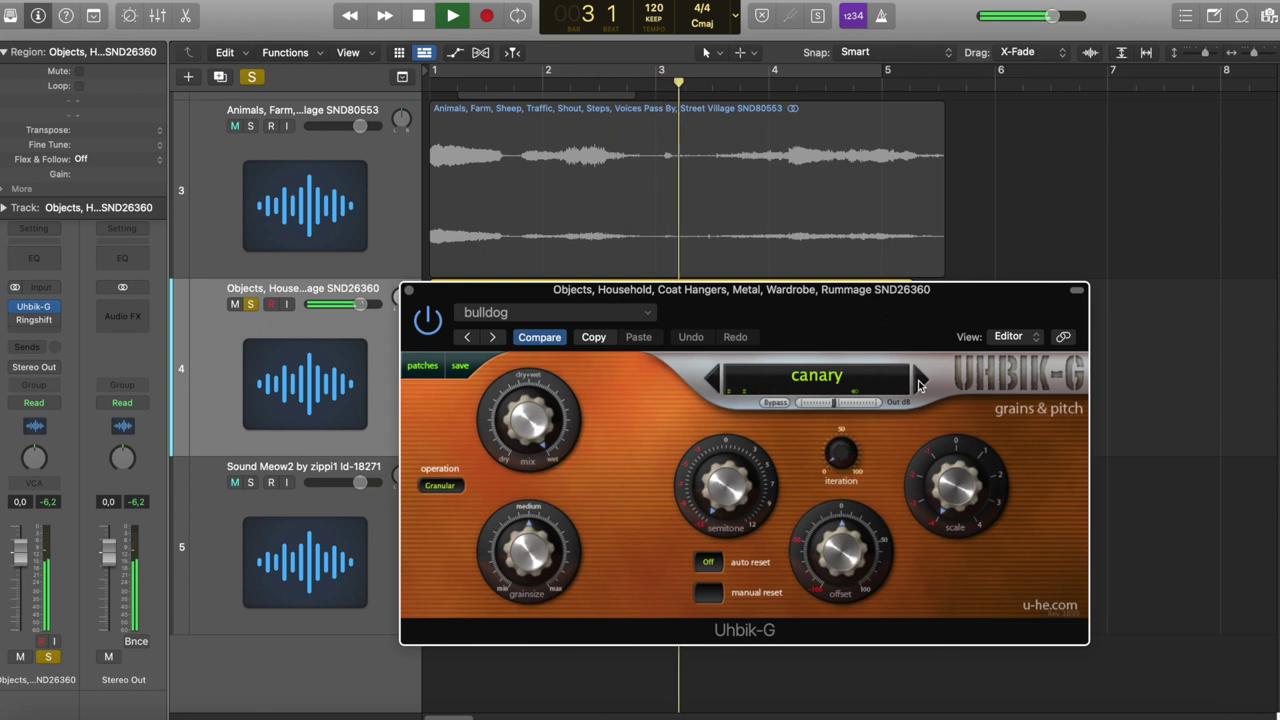
pyautogui.click(919, 380)
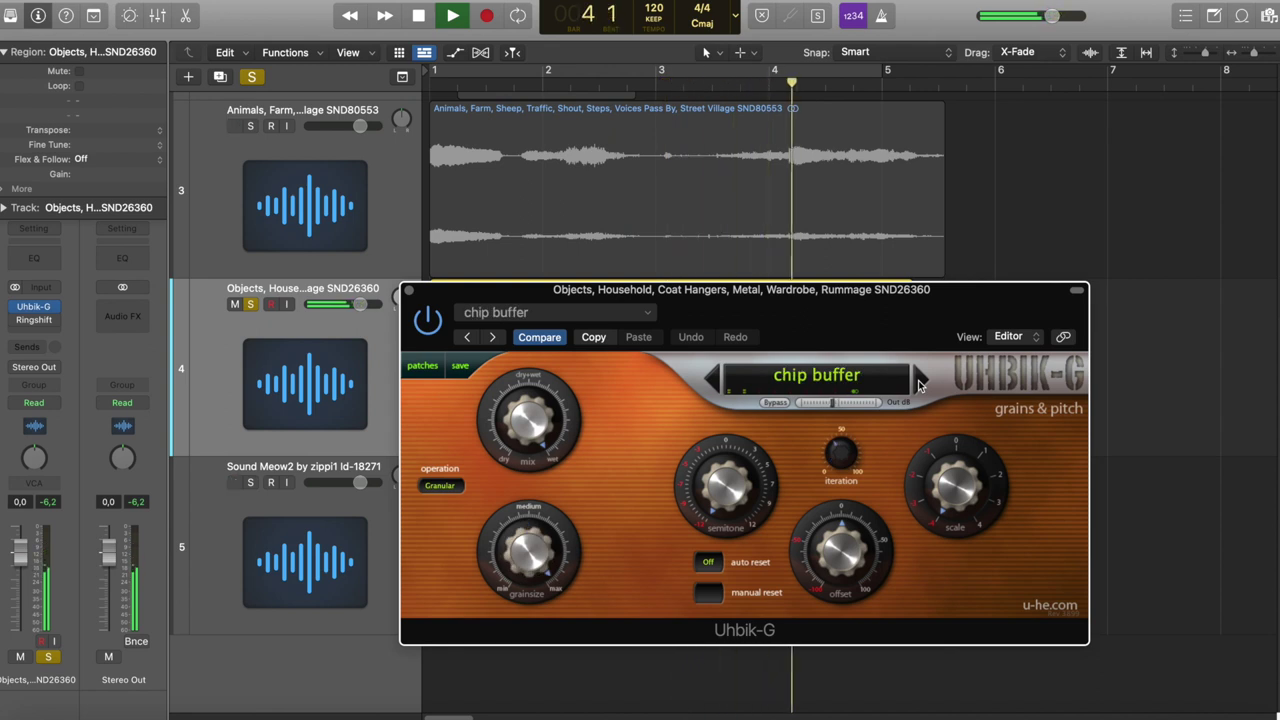
pyautogui.press('space')
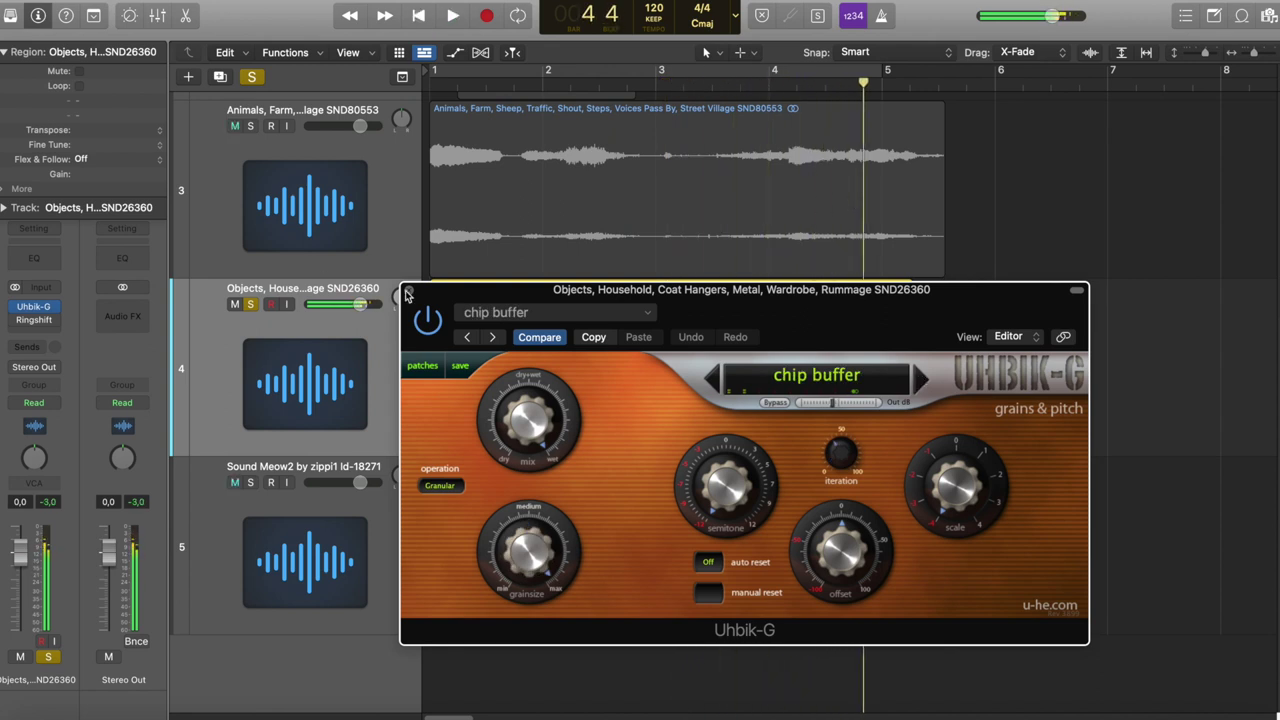
pyautogui.click(408, 292)
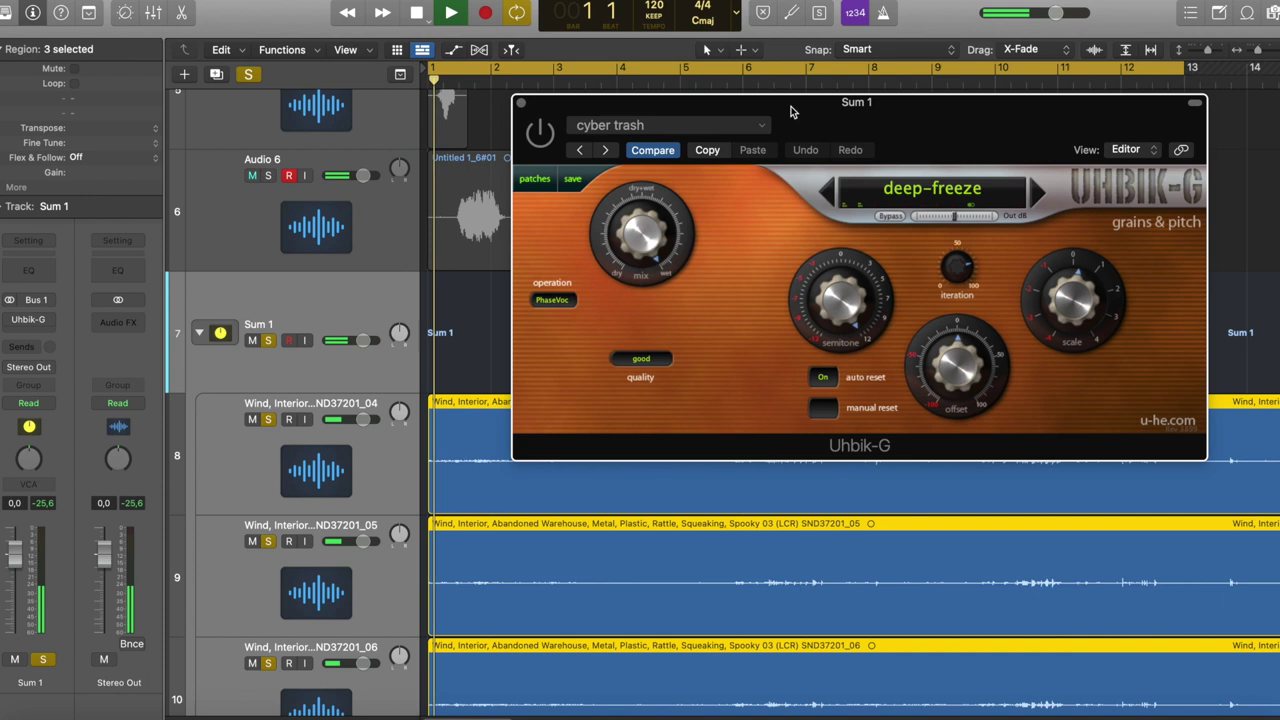
# - Set the Uhbik-G mix on Sum 1 to 99.00 and compare the deep-freeze patch enabled and bypassed while the wind regions play
pyautogui.moveTo(625, 231); pyautogui.dragTo(625, 230)
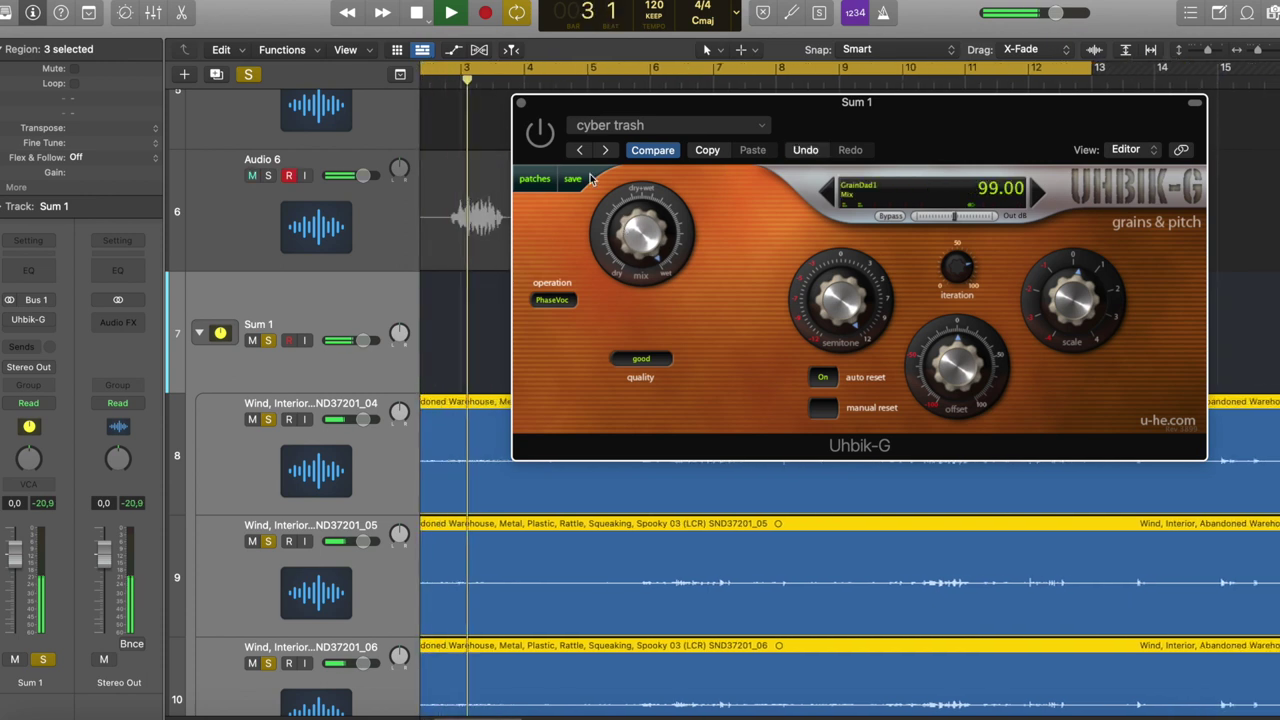
pyautogui.click(538, 134)
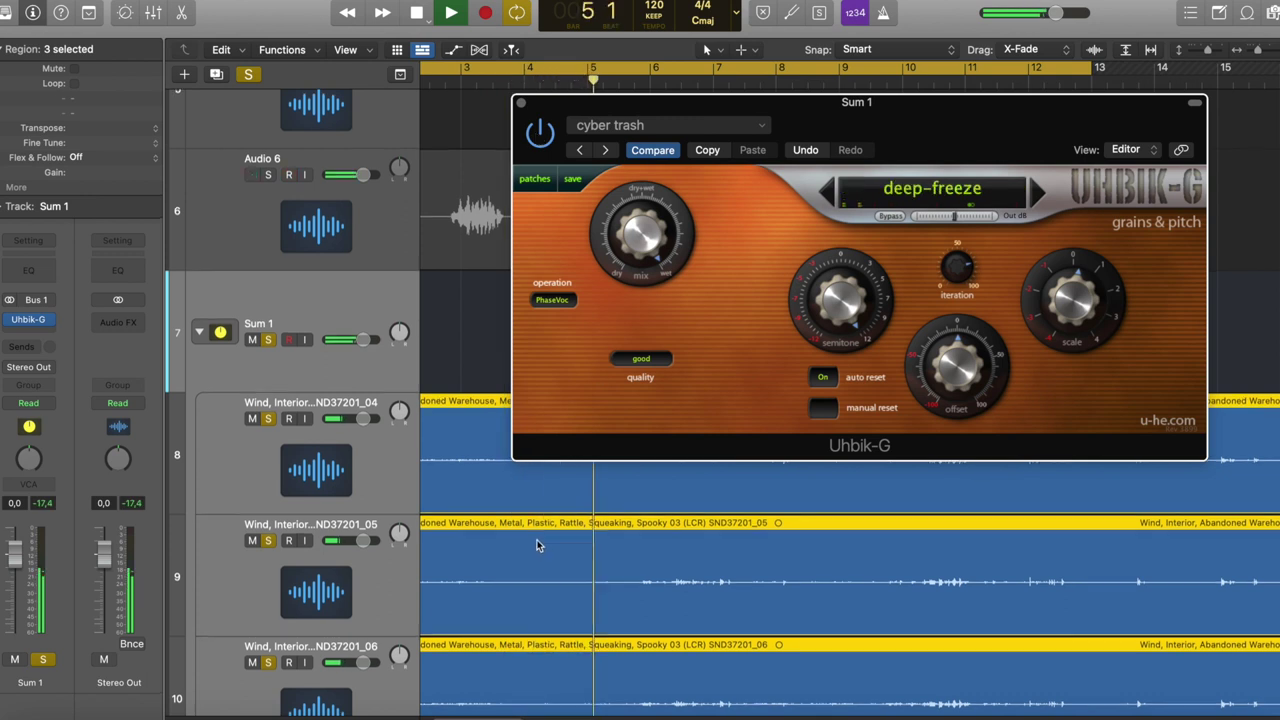
pyautogui.scroll(-2, 560, 490)
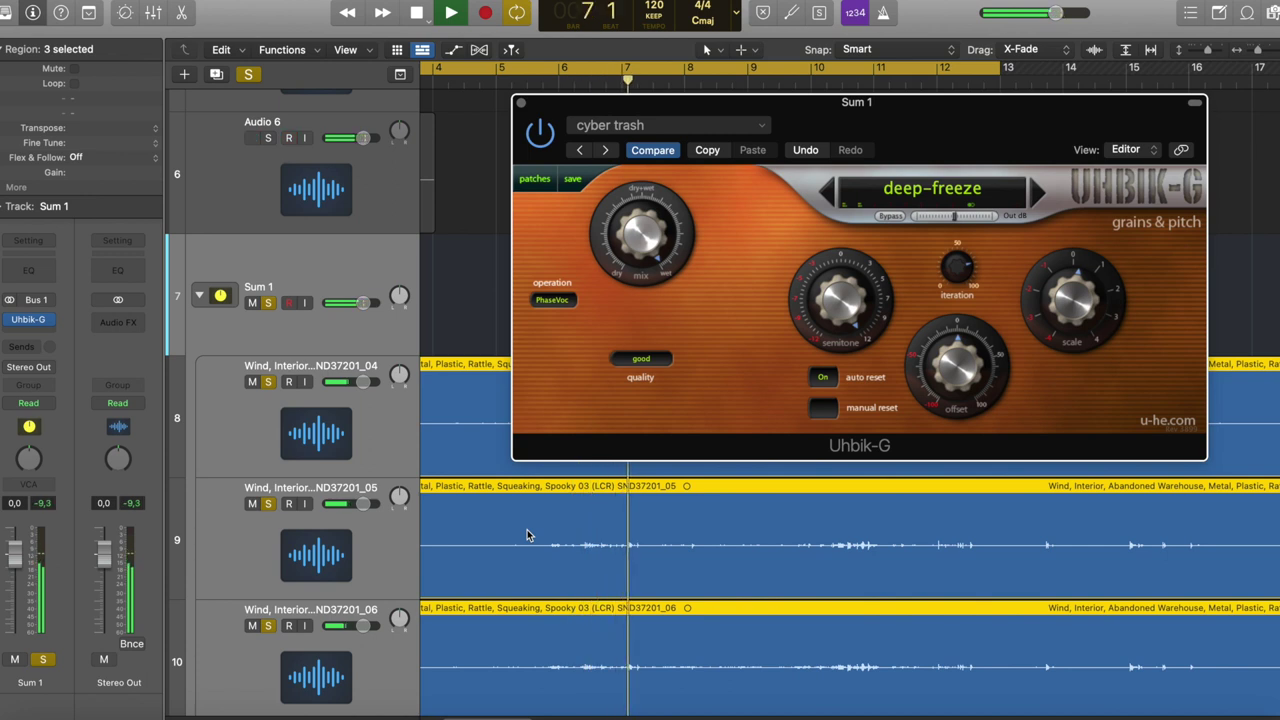
pyautogui.scroll(-2, 527, 535)
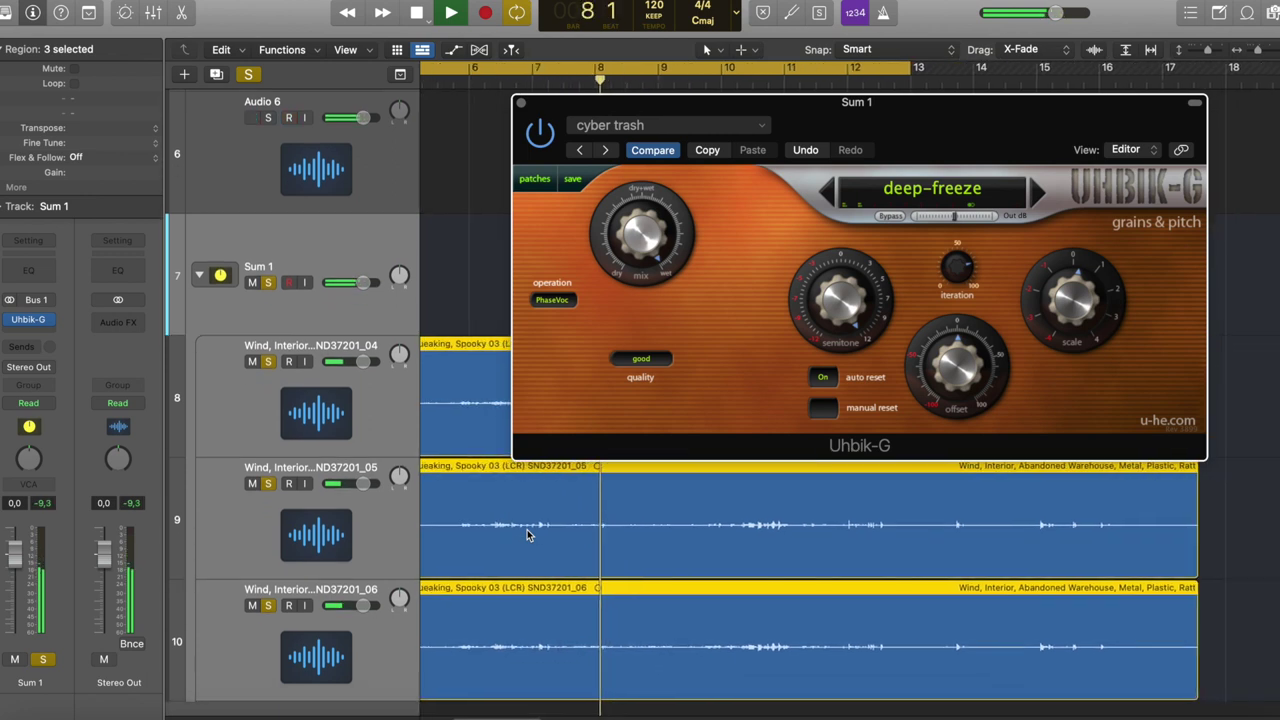
pyautogui.hscroll(2, 527, 533)
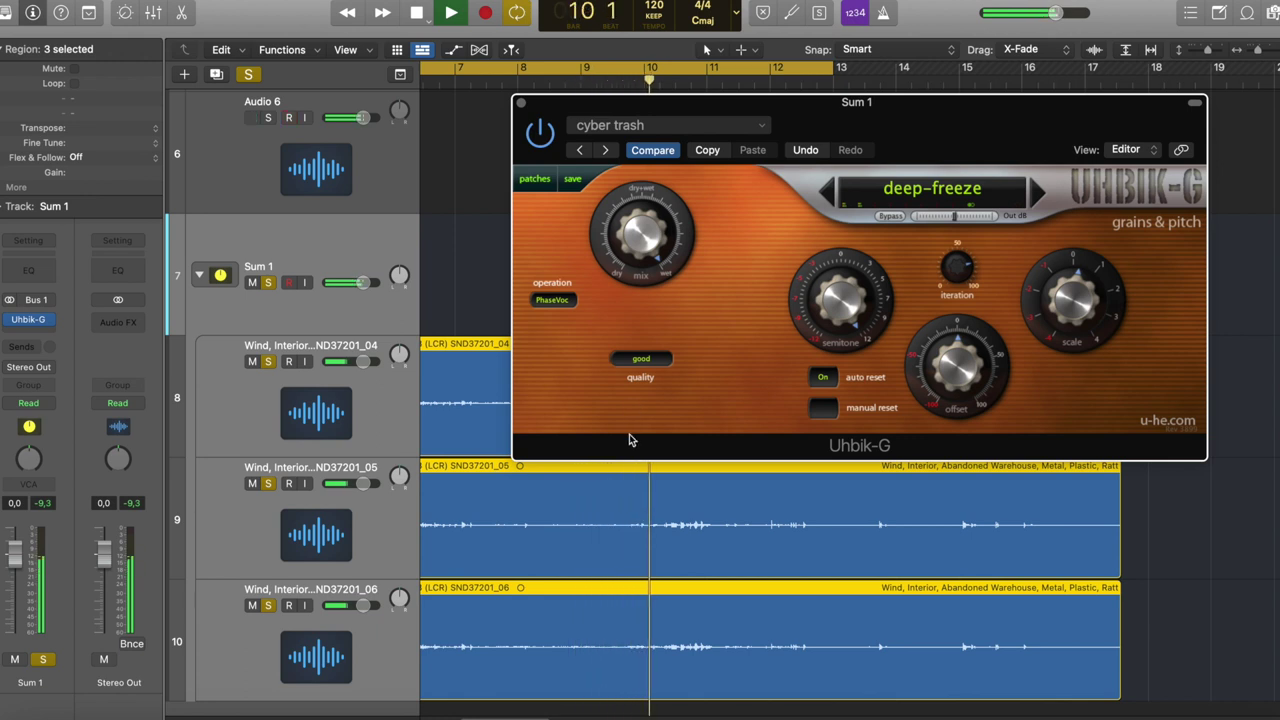
pyautogui.click(542, 140)
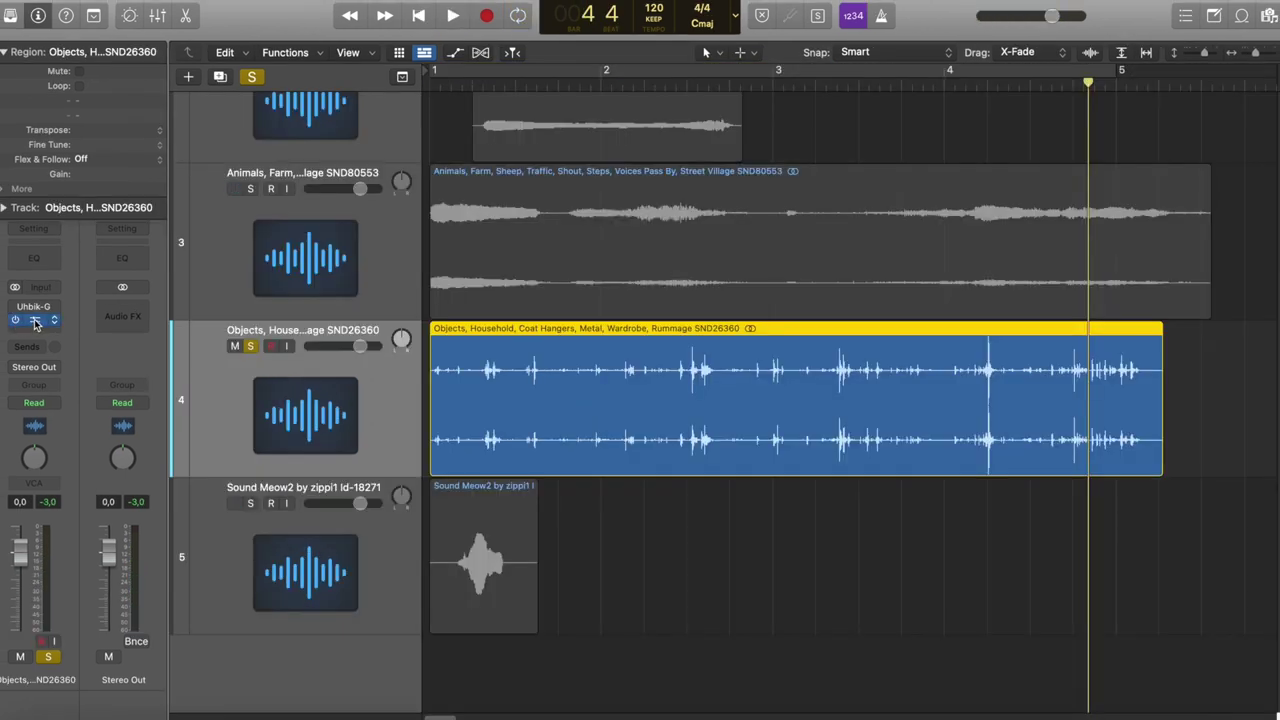
# - Open Ringshifter on the Objects, Household, Coat Hangers track, return the playhead to bar 1 and move the plug-in window higher
pyautogui.click(35, 322)
pyautogui.press('Return')
pyautogui.moveTo(890, 354); pyautogui.dragTo(921, 224)
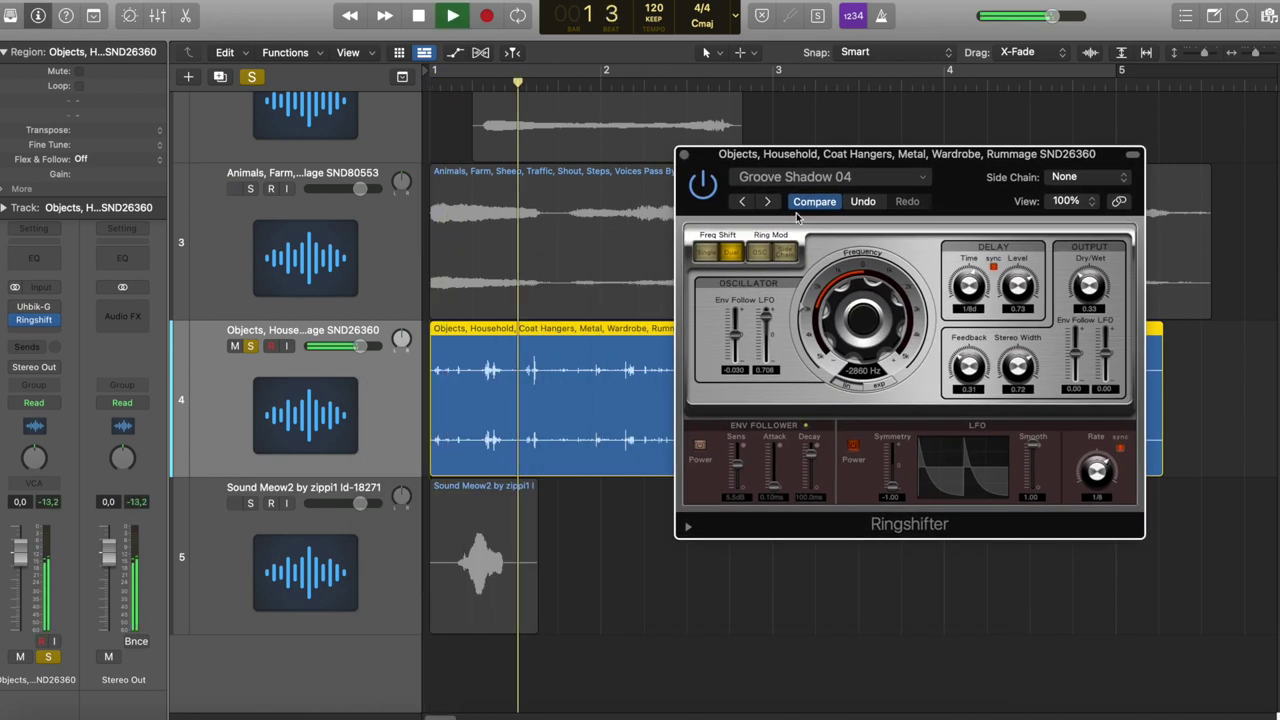
# - Audition Ringshifter presets Groove Shadow 05, 03 and 02 on the coat hangers region, restarting from bar 1, and load Groove Shadow 01
pyautogui.click(768, 202)
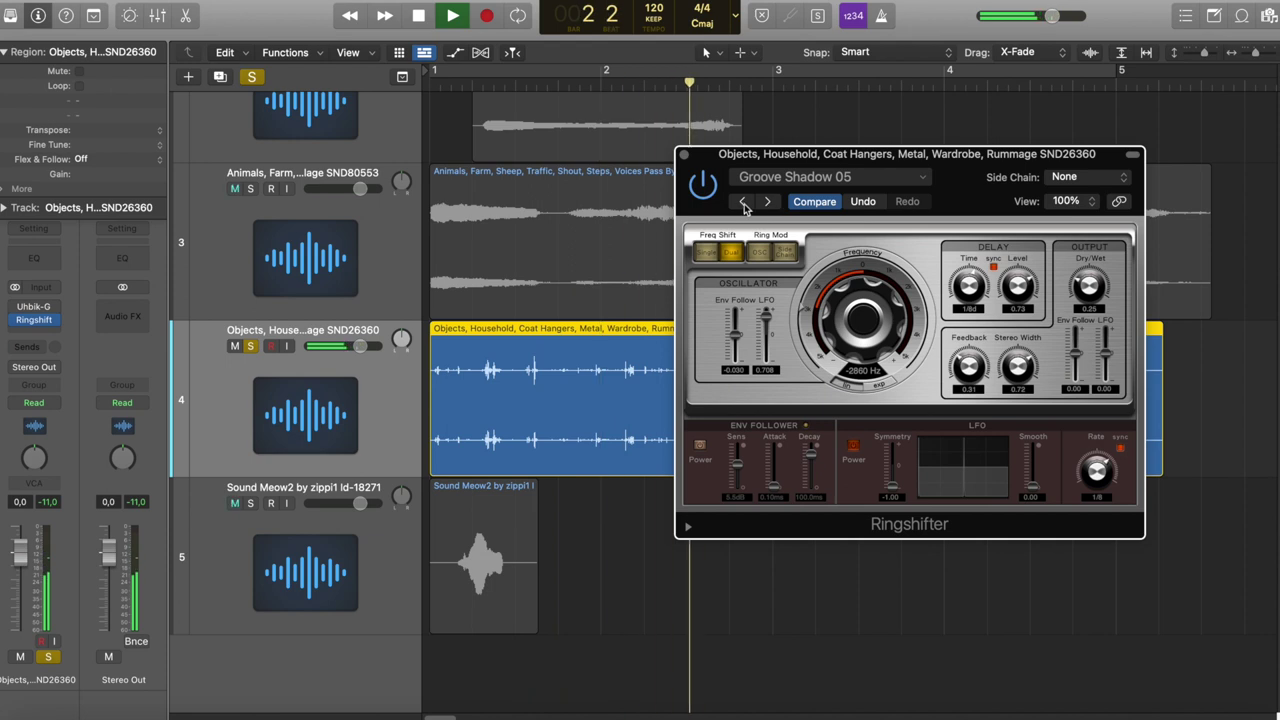
pyautogui.click(743, 202)
pyautogui.click(743, 202)
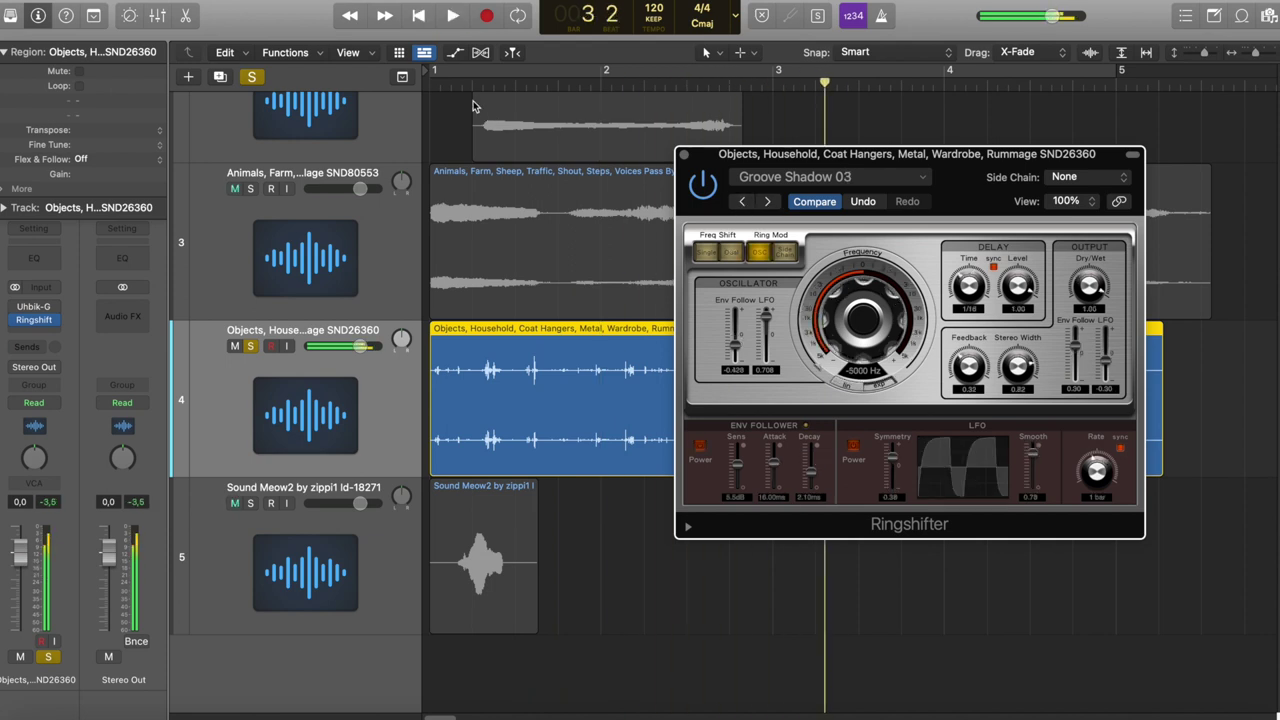
pyautogui.click(437, 82)
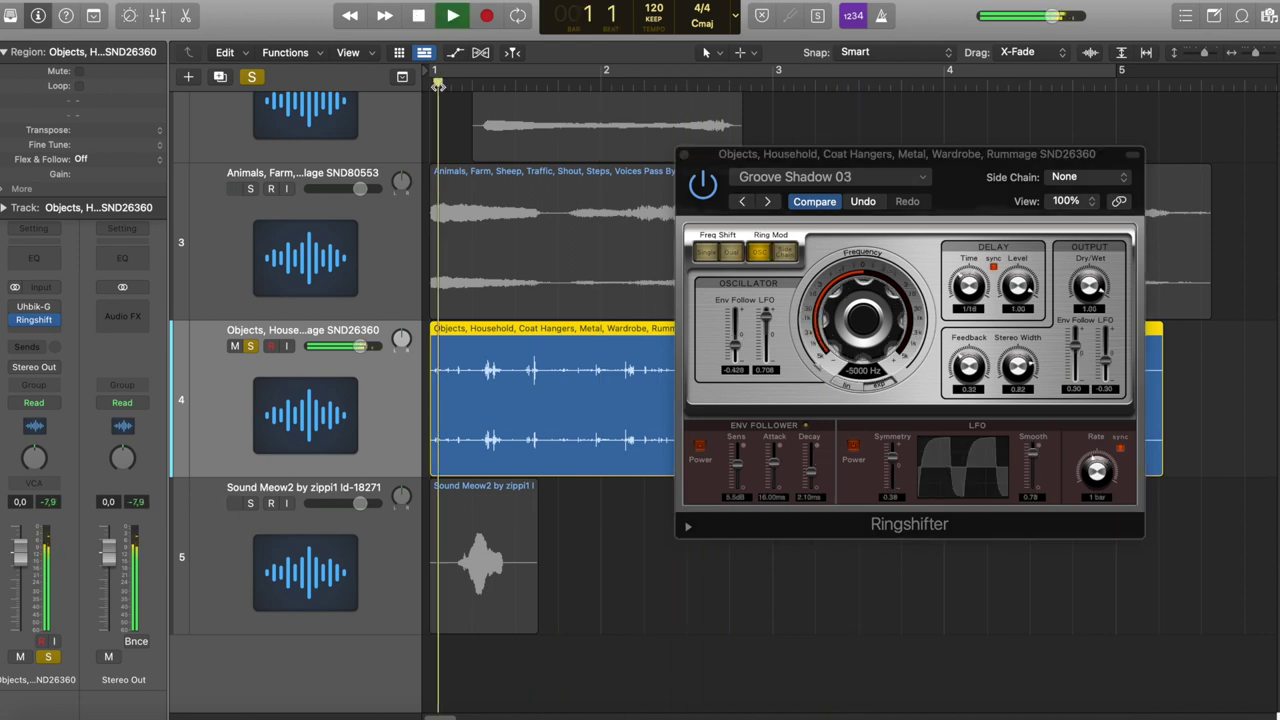
pyautogui.click(743, 202)
pyautogui.press('space')
pyautogui.press('space')
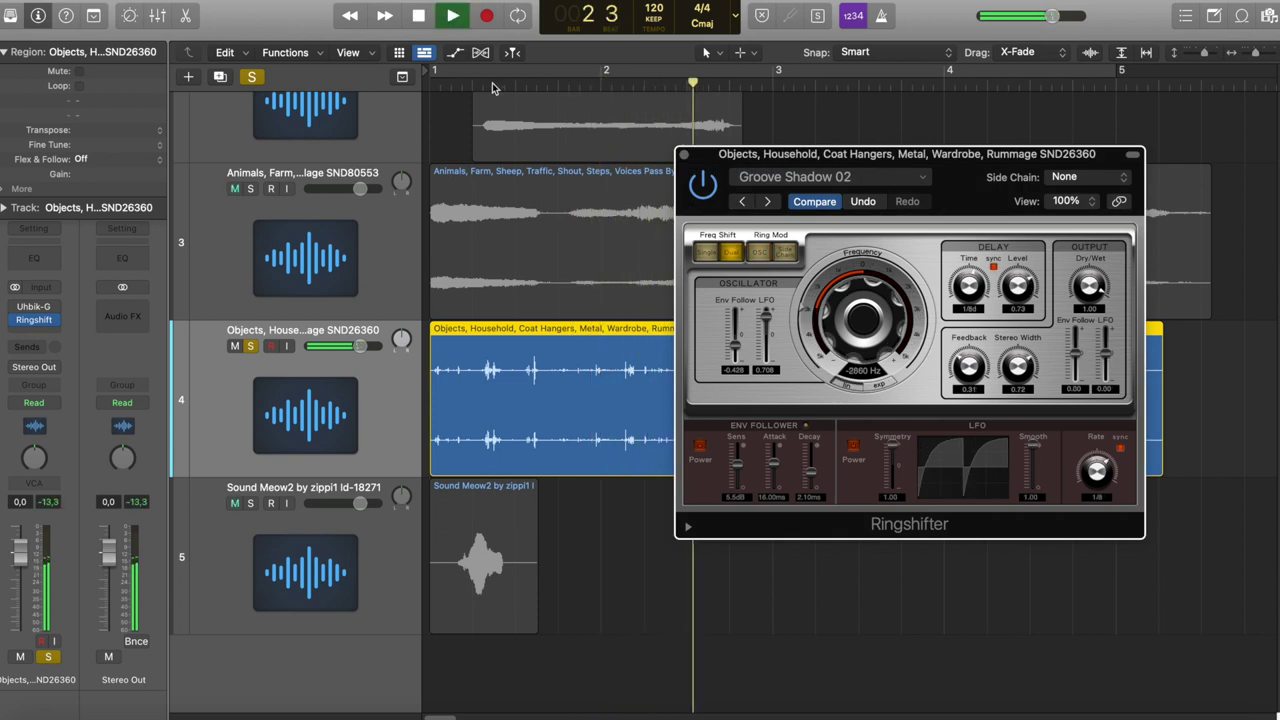
pyautogui.click(743, 202)
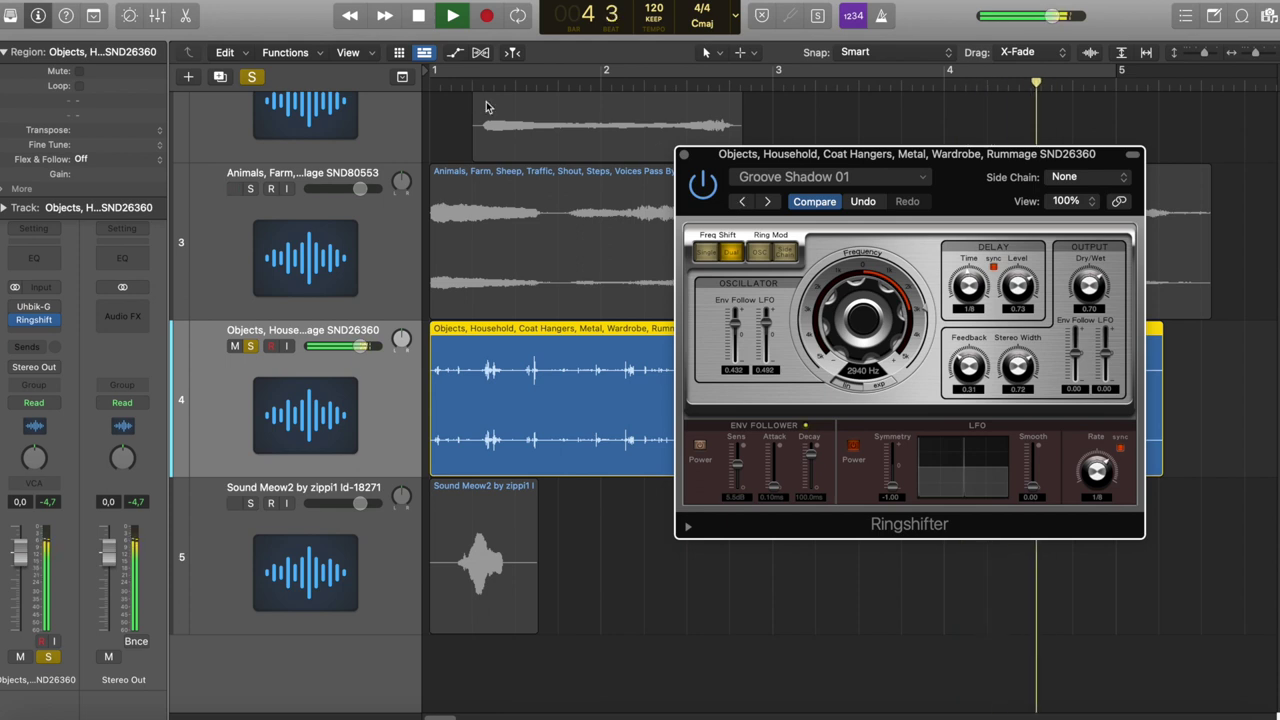